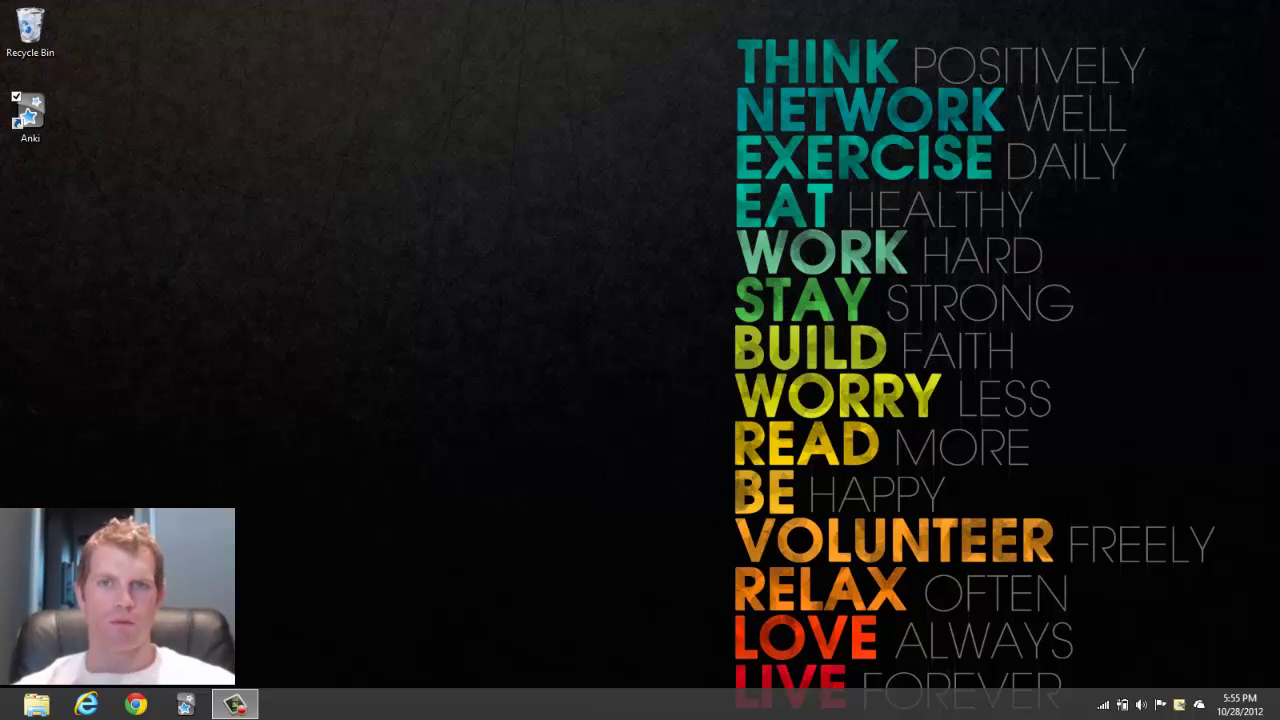
- Launch Anki and open the user profile to reach the deck list
left_click(187, 705)
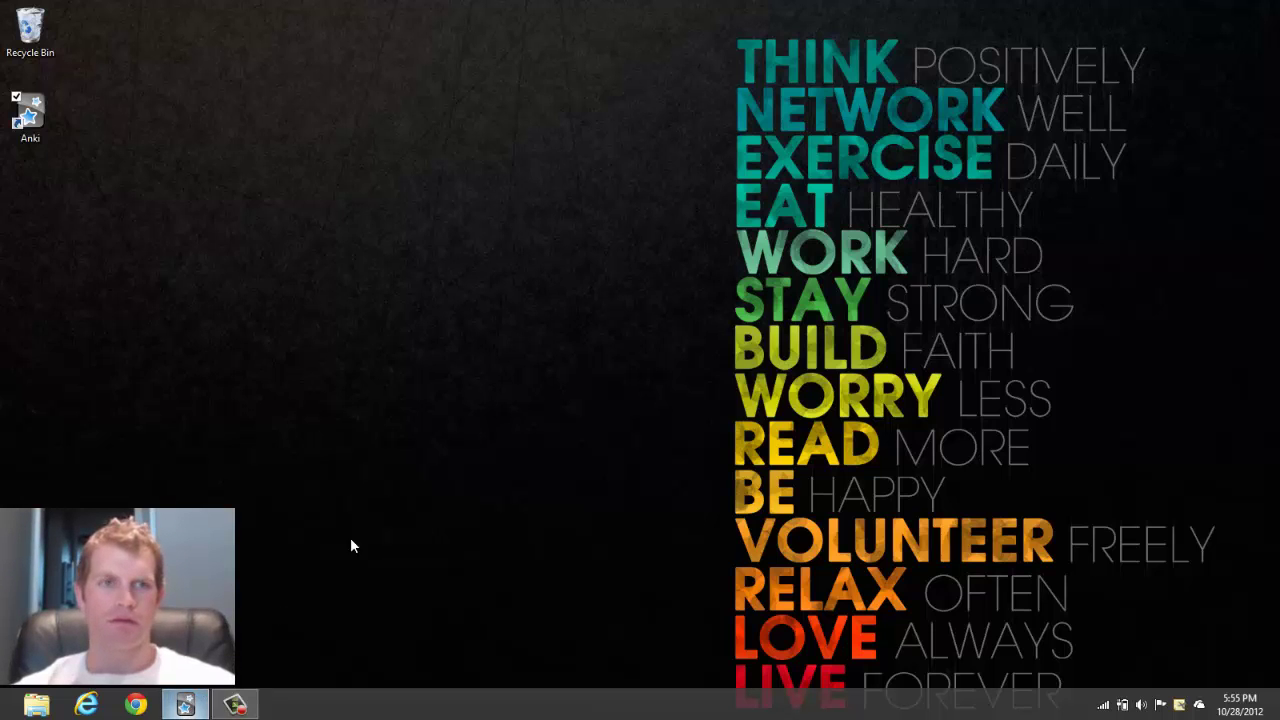
double_click(590, 277)
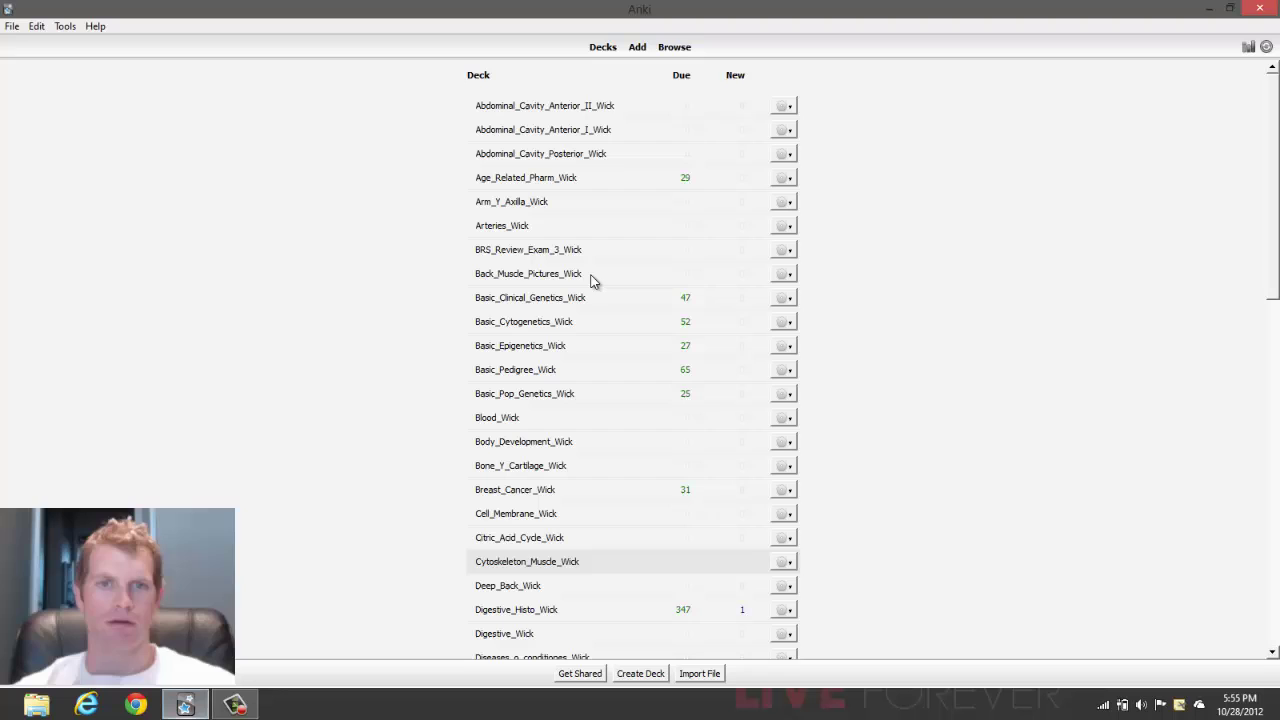
- Open the card Browser and start typing the Zulu: field search
left_click(676, 50)
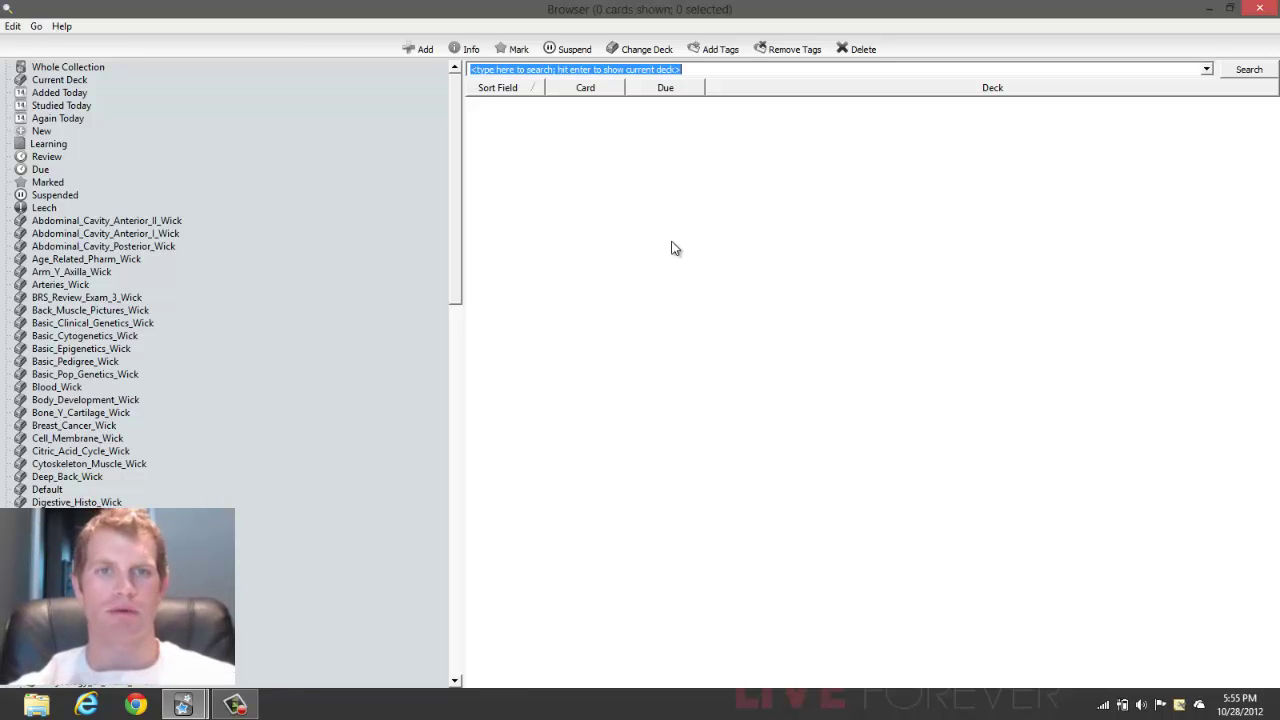
type("A")
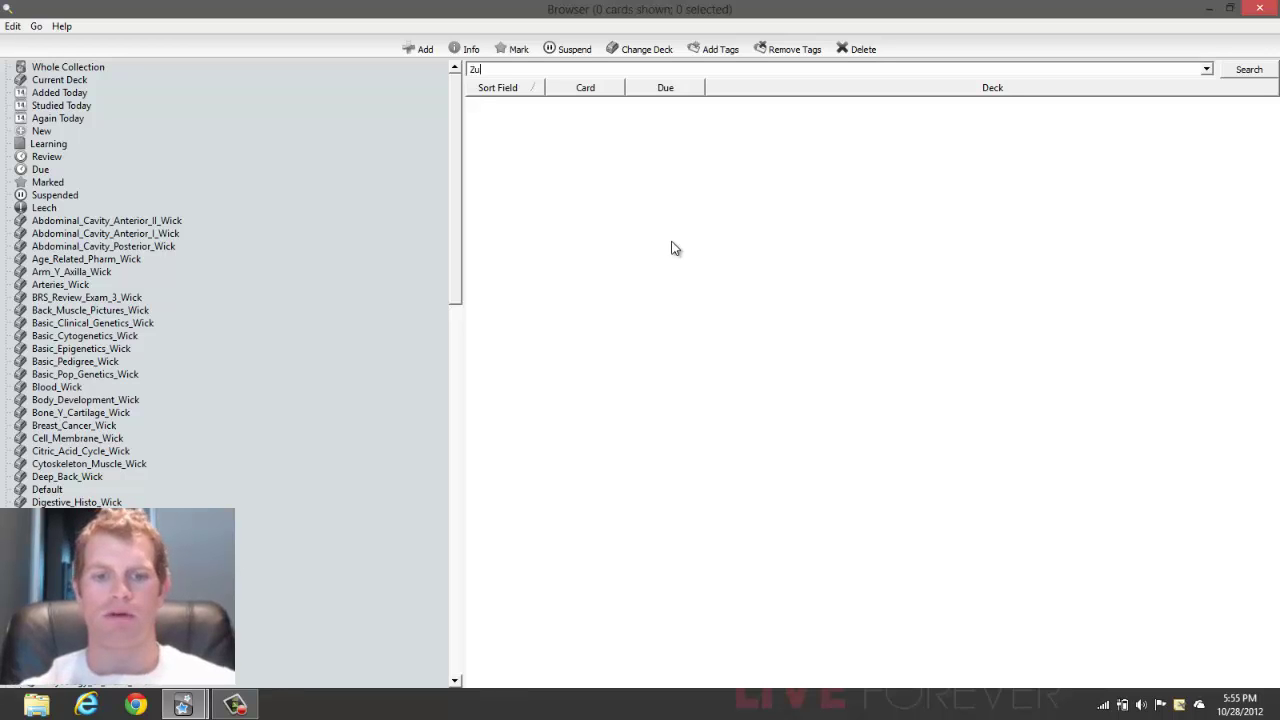
- Run the Zulu: search and select Abdominal Veins Card 10
type(":")
key("Return")
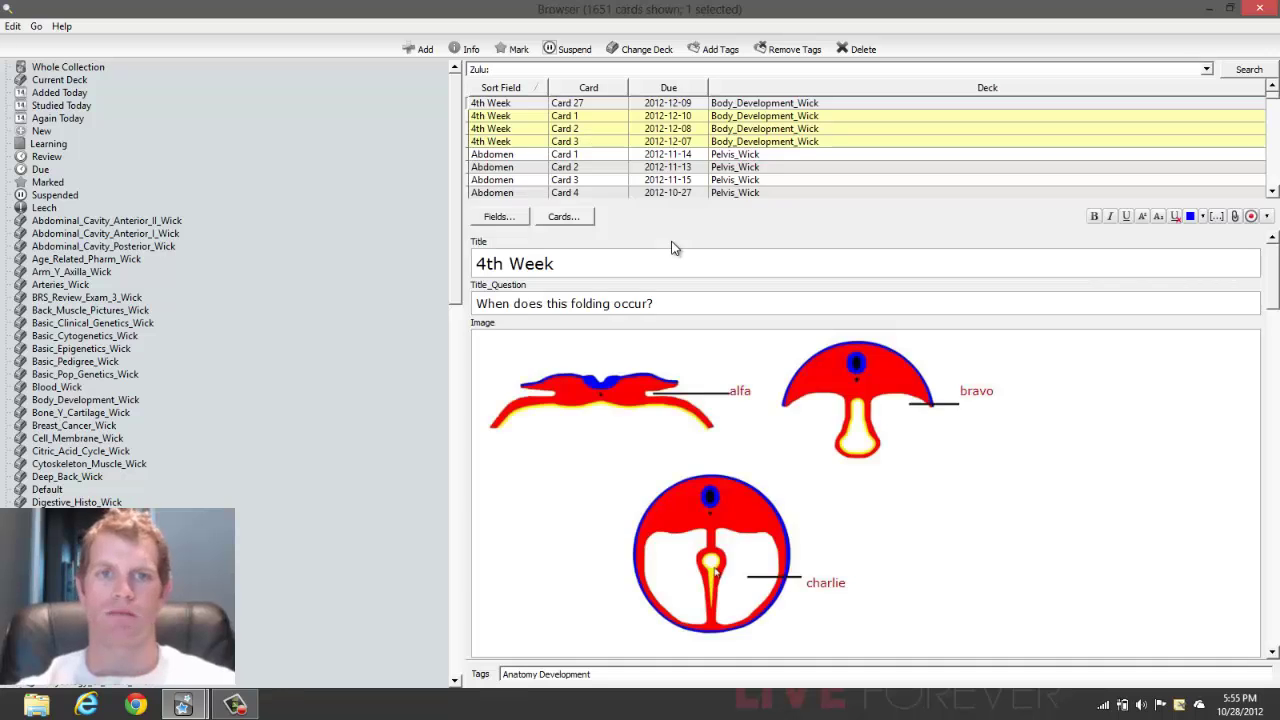
scroll(702, 142, "down", 5)
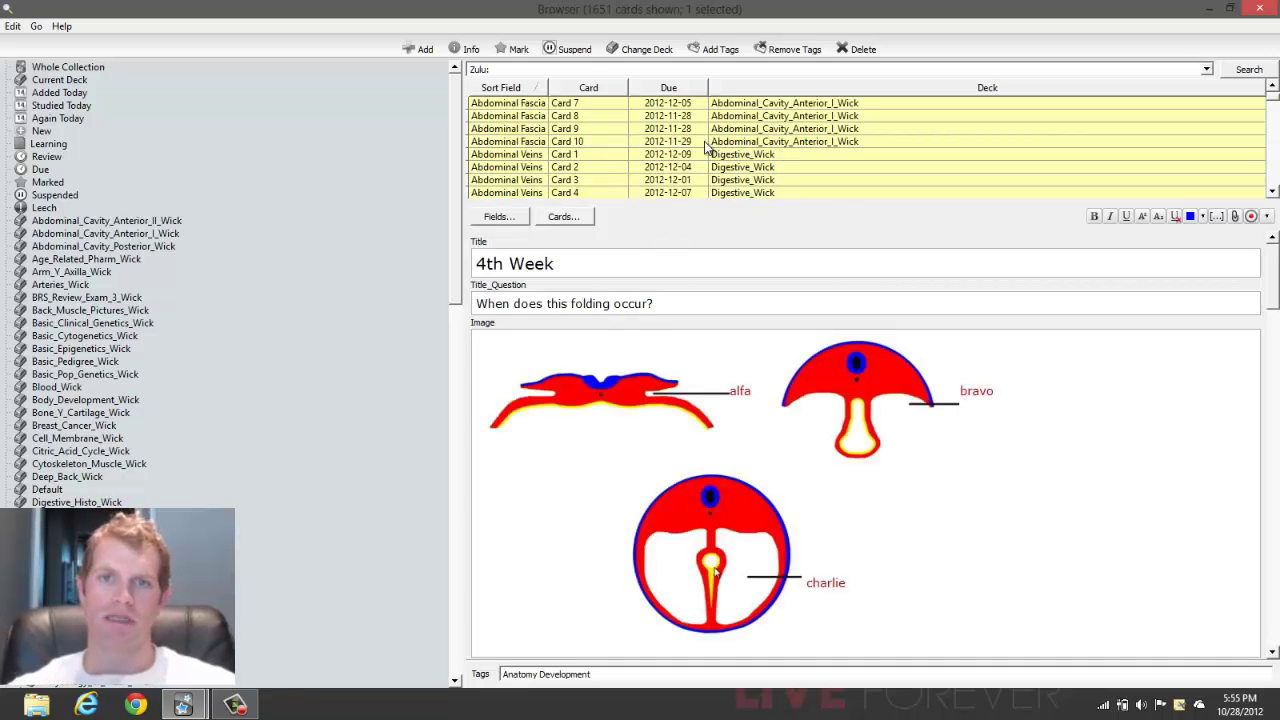
left_click(660, 156)
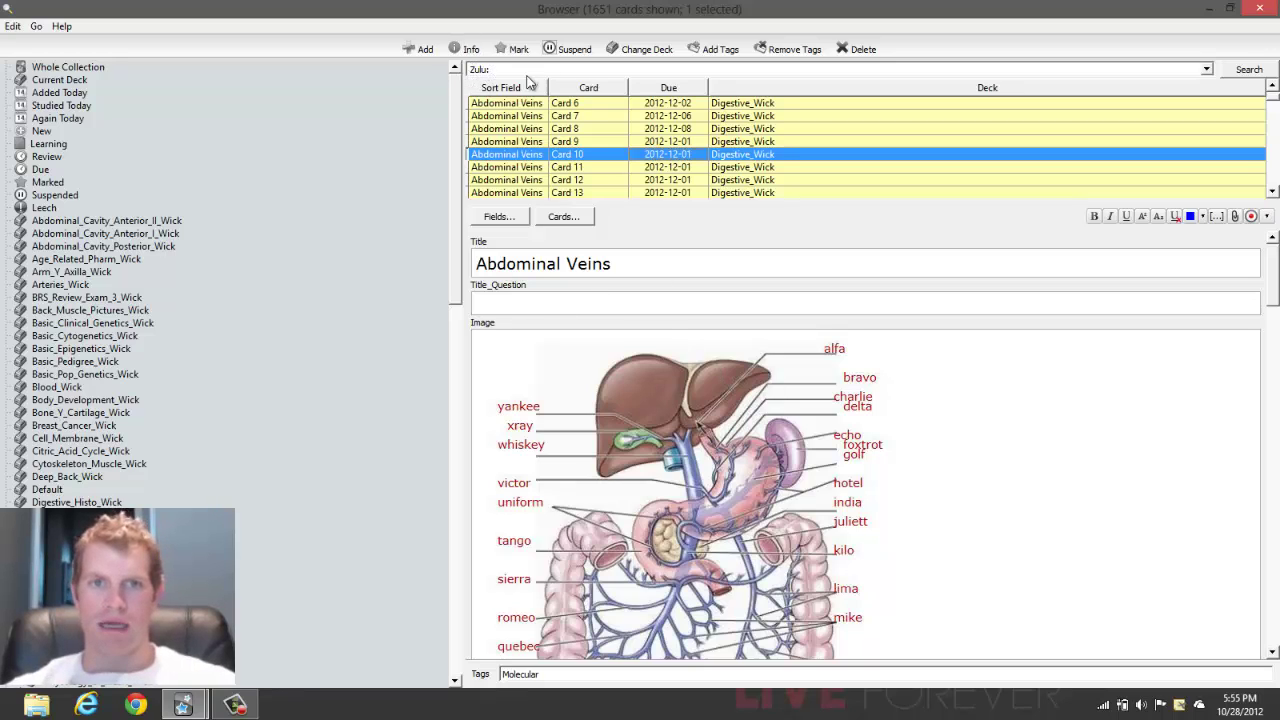
- Scroll through the card's fields to confirm its Zulu field is empty
left_click(712, 307)
scroll(712, 307, "down", 3)
scroll(758, 354, "down", 6)
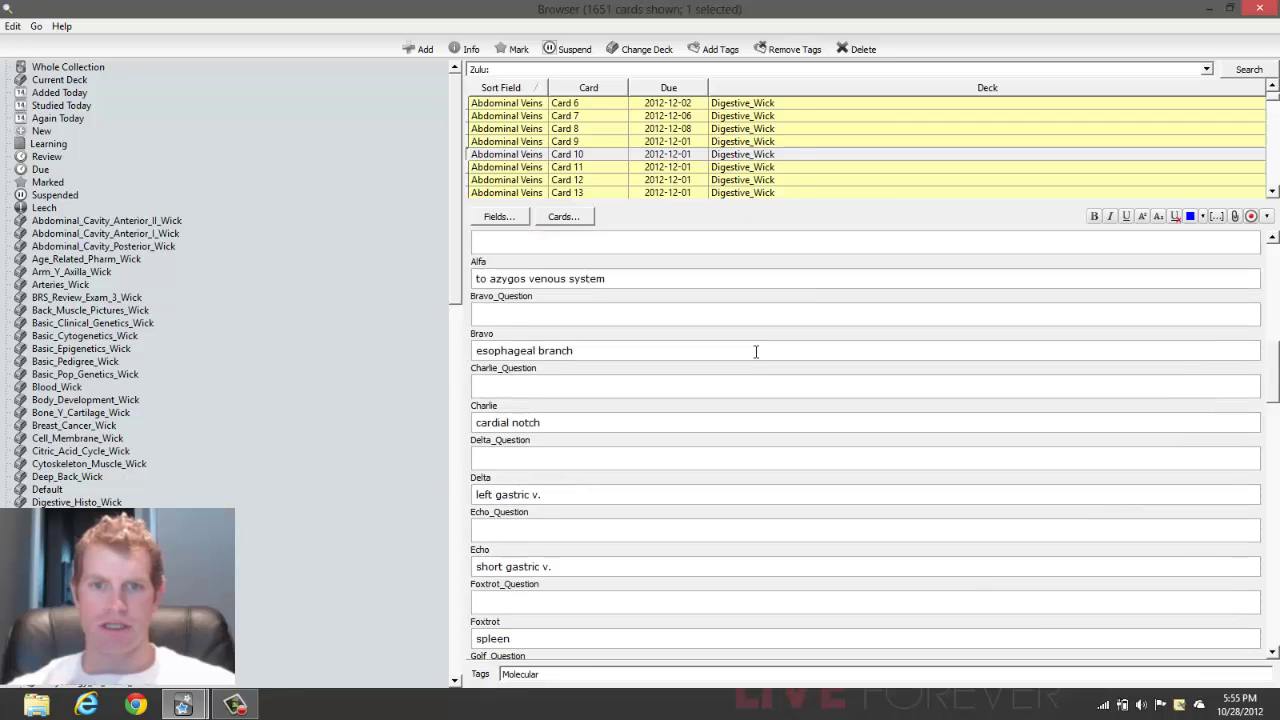
left_click_drag(1275, 455, 1275, 655)
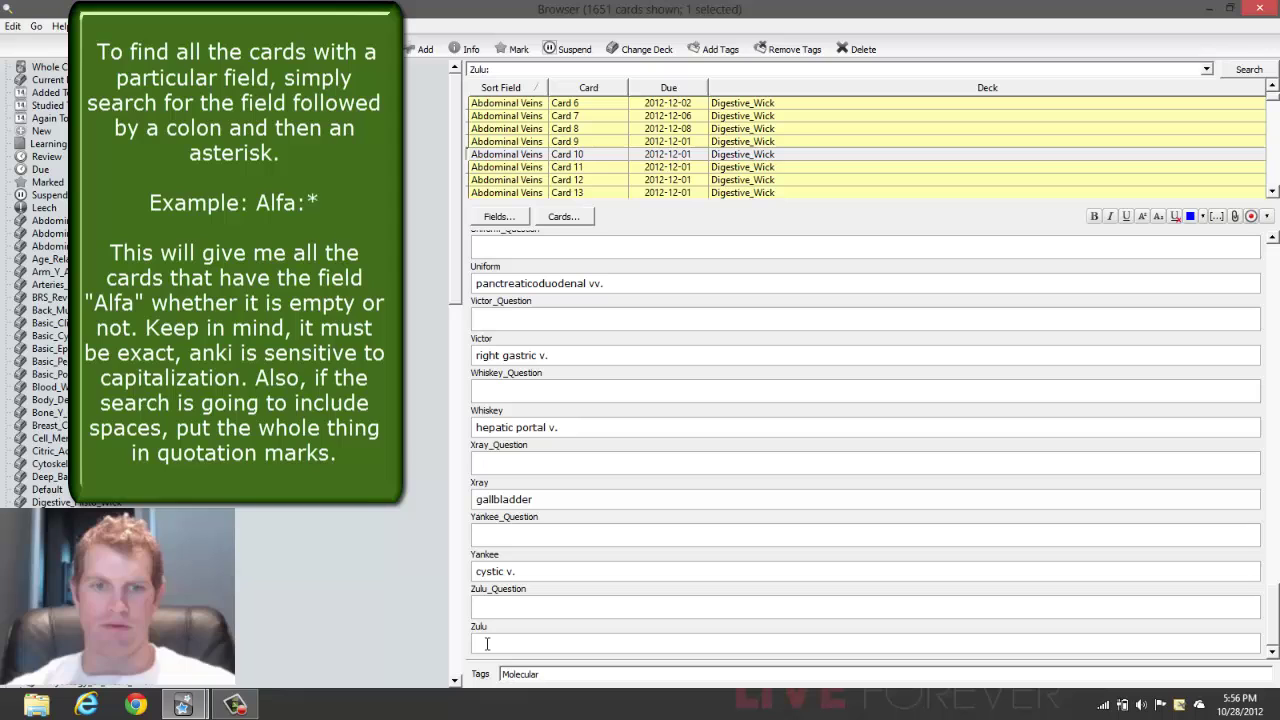
left_click(576, 640)
scroll(592, 416, "up", 5)
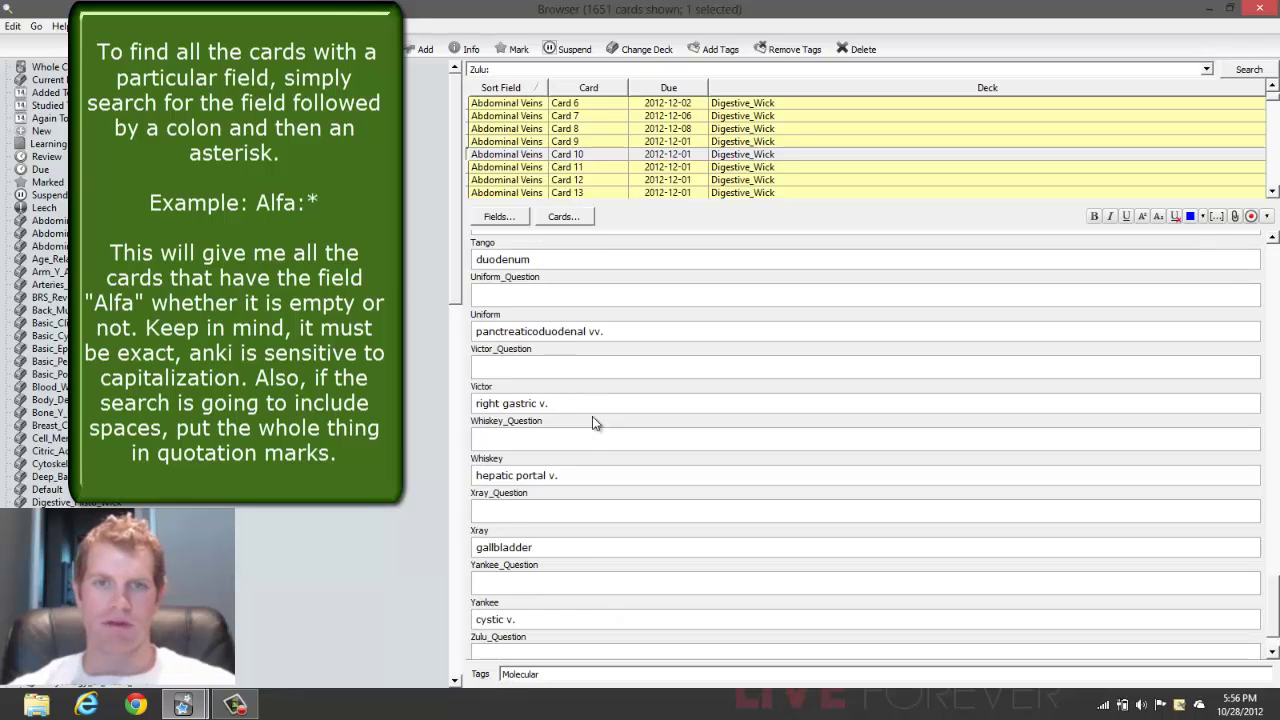
left_click_drag(1275, 575, 1266, 275)
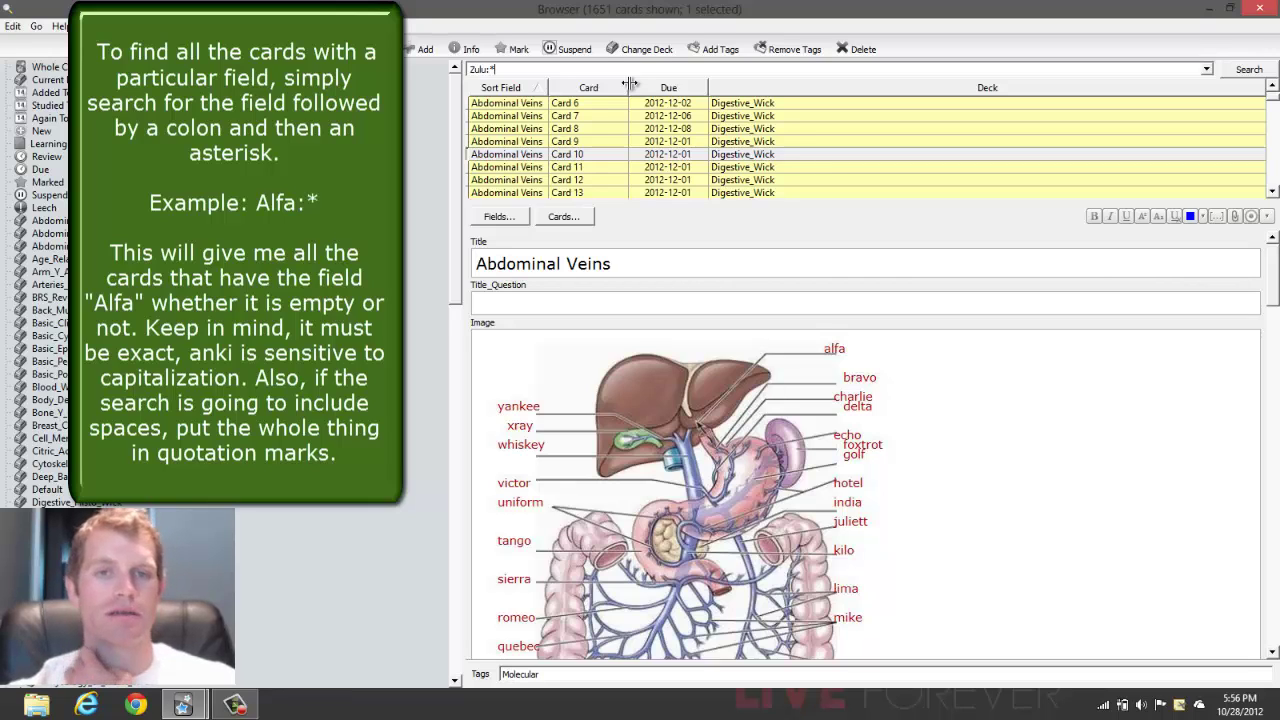
- Run Zulu:* (1703 cards) and inspect Abdomen Card 2 and 4th Week Card 3
key("Return")
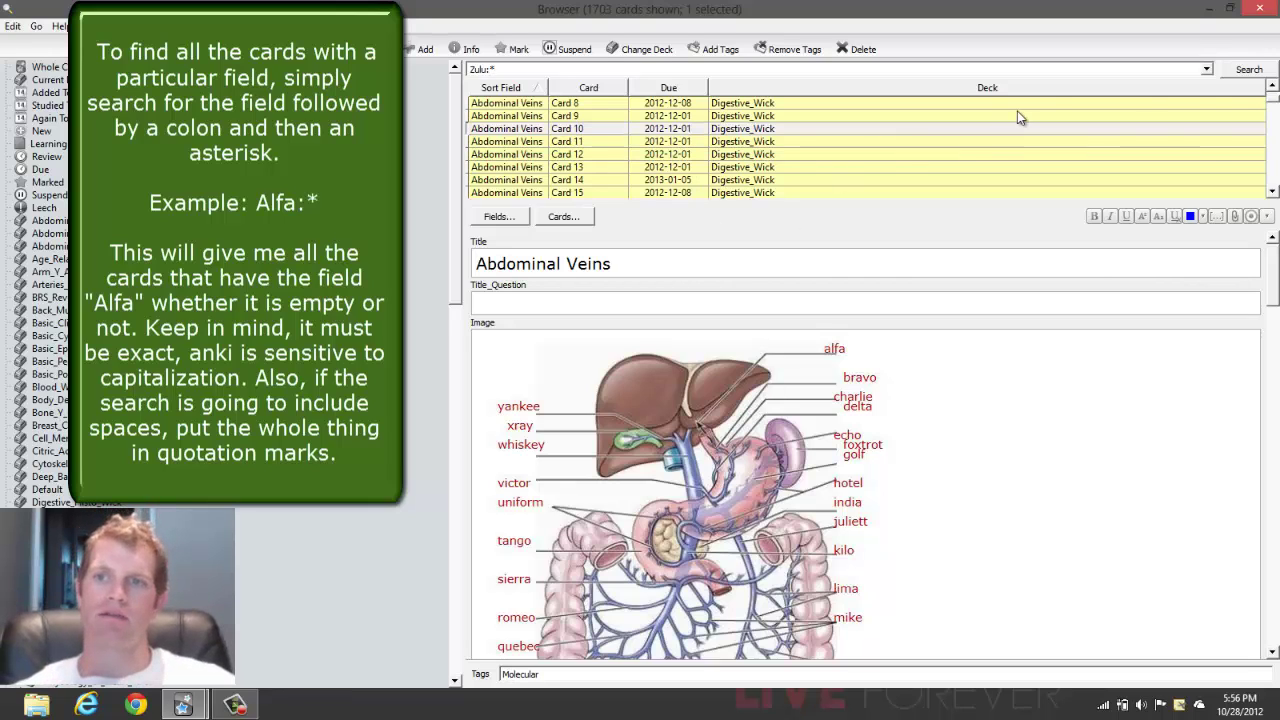
mouse_move(1265, 108)
left_mouse_down()
mouse_move(1272, 188)
mouse_move(1272, 96)
left_mouse_up()
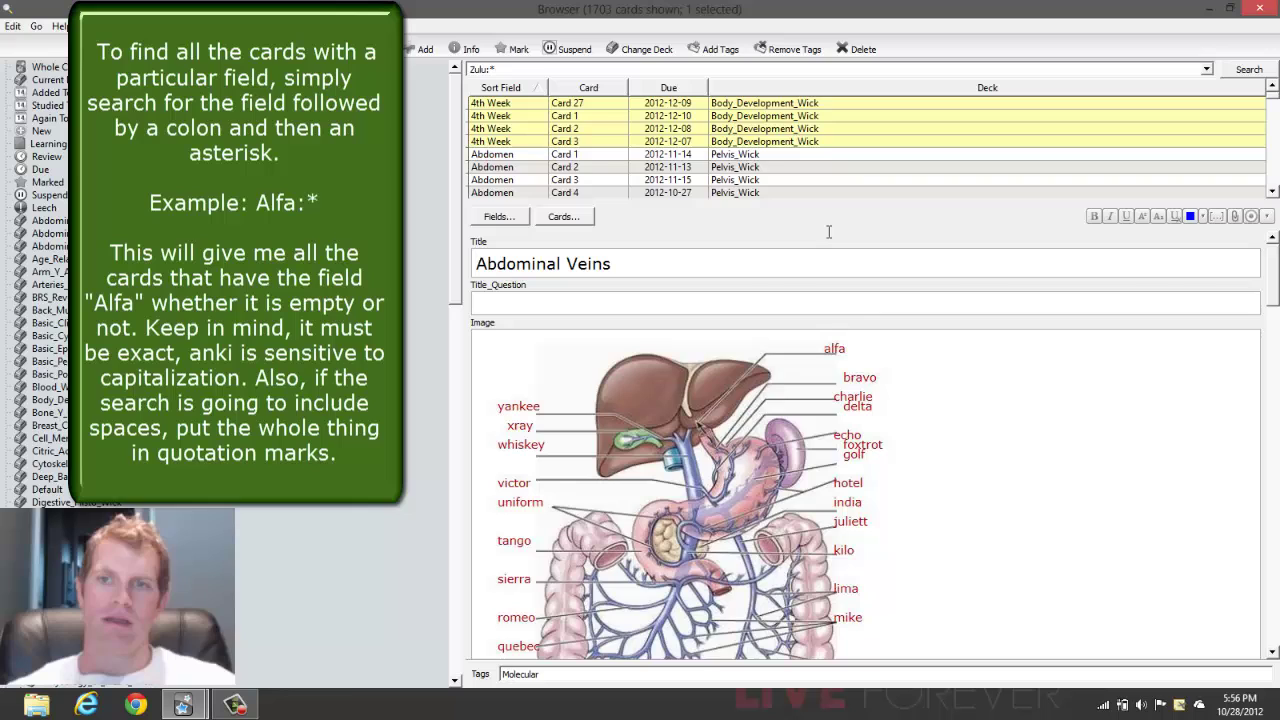
left_click(690, 167)
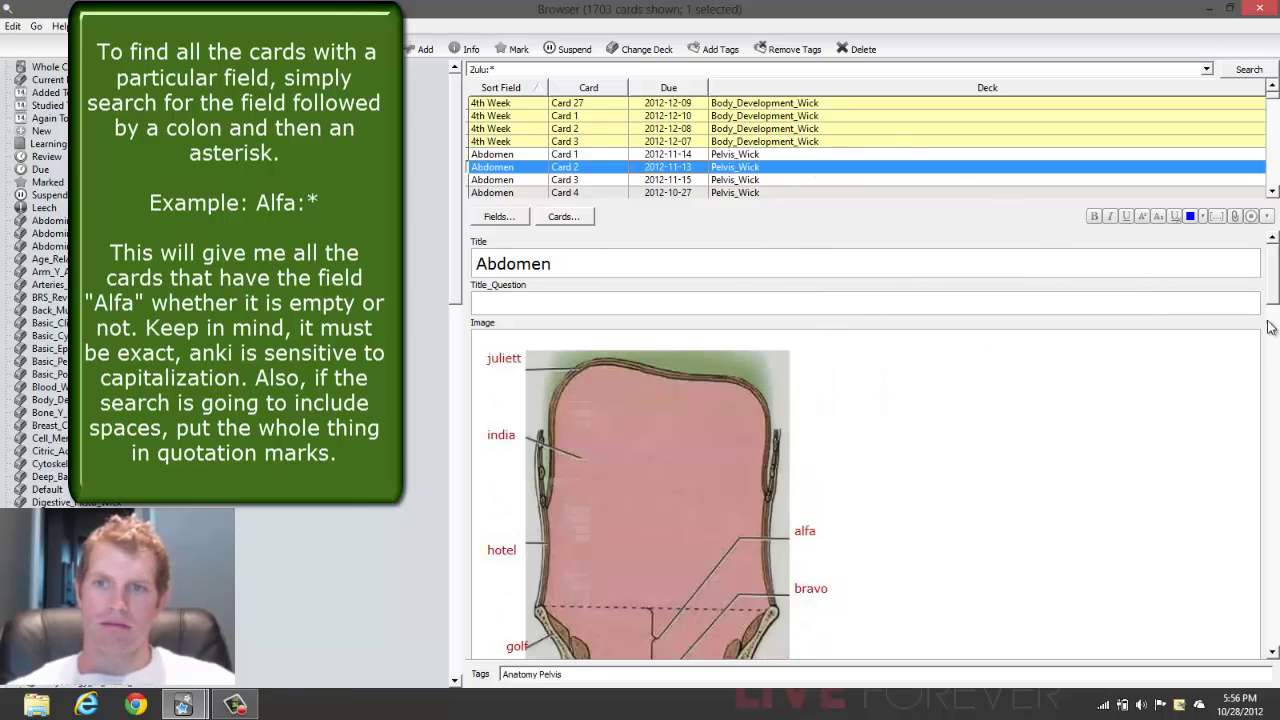
left_click_drag(1274, 300, 1274, 650)
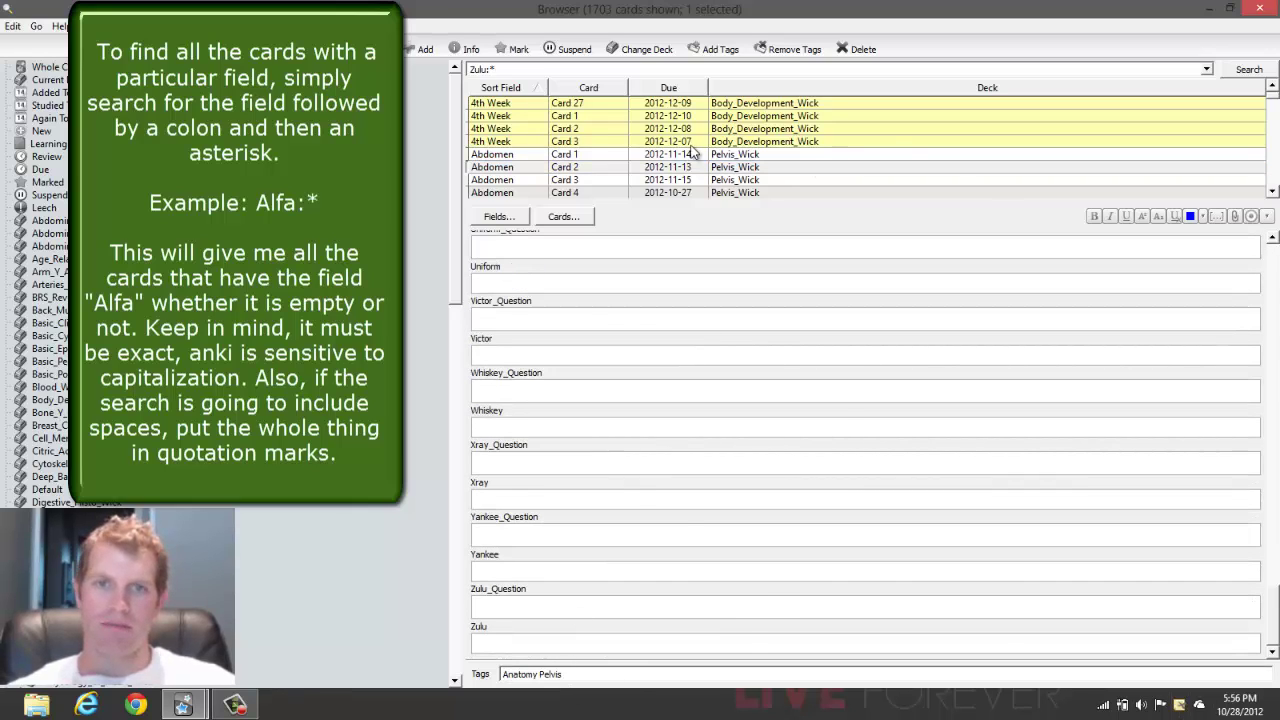
left_click(692, 141)
mouse_move(1274, 280)
left_mouse_down()
mouse_move(1274, 560)
mouse_move(1262, 258)
left_mouse_up()
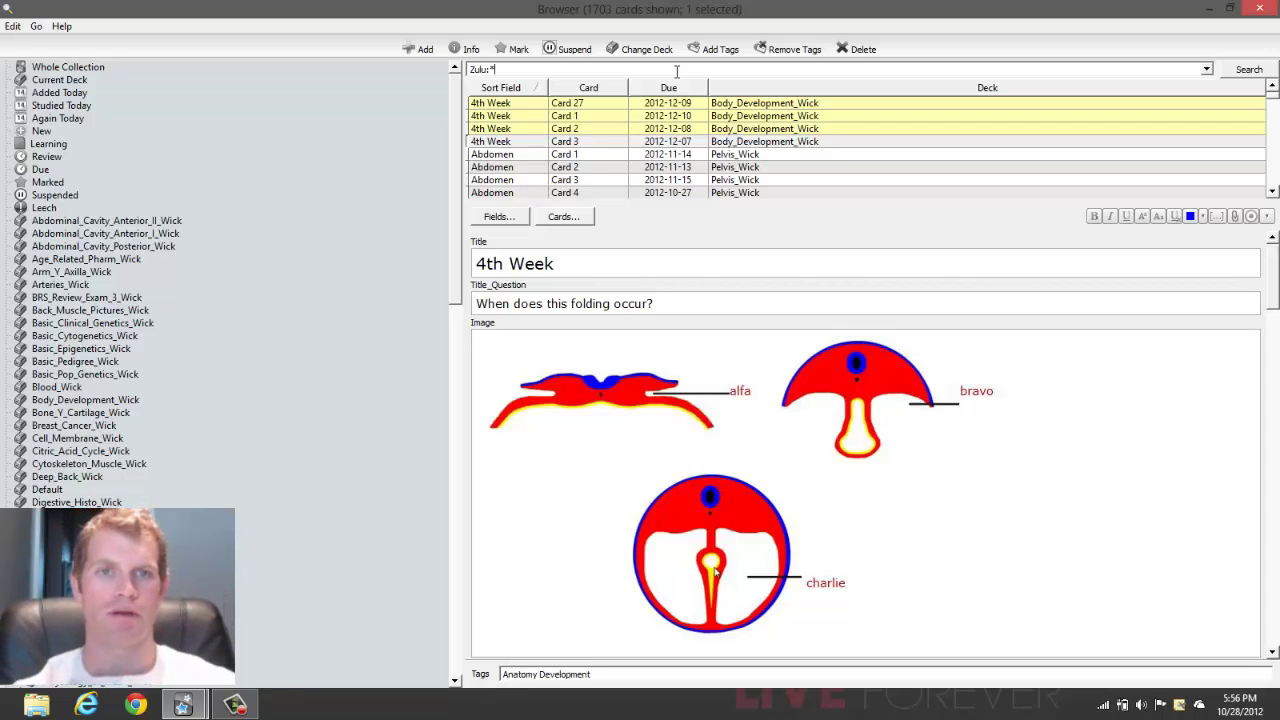
- Append -Zulu: so the query reads Zulu:* -Zulu:
type("Zulu:")
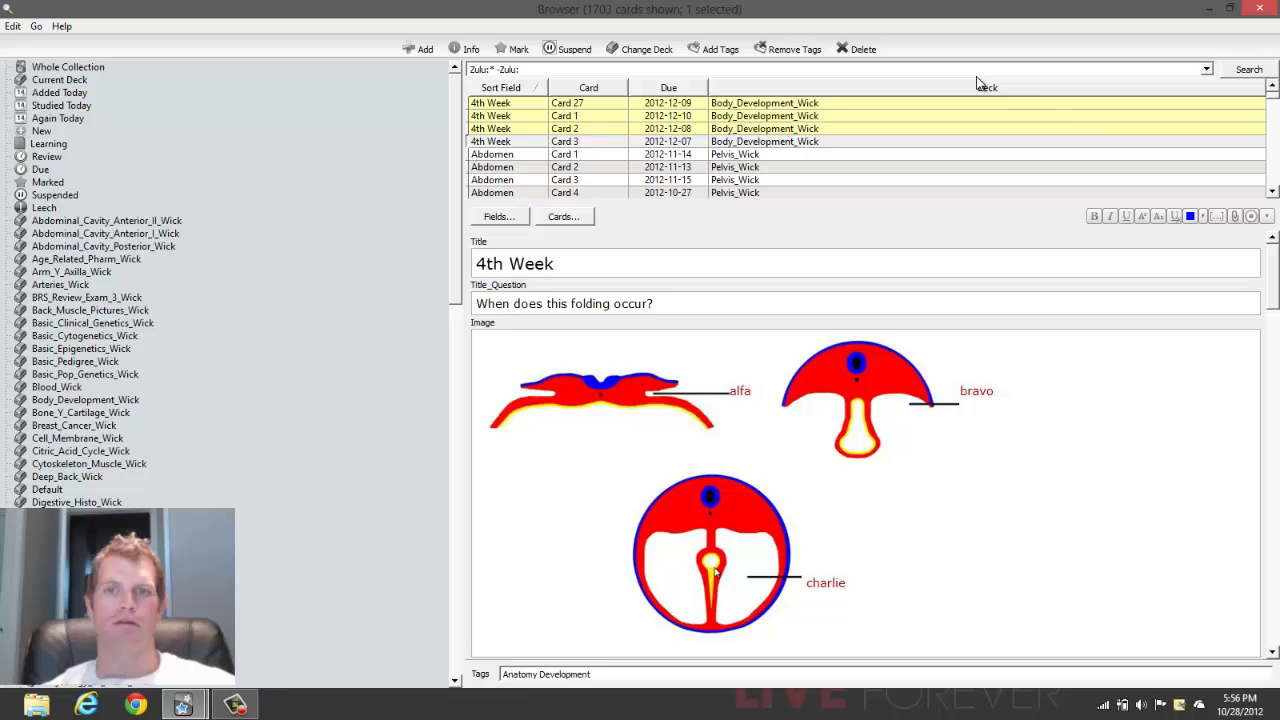
left_click_drag(1271, 100, 1271, 95)
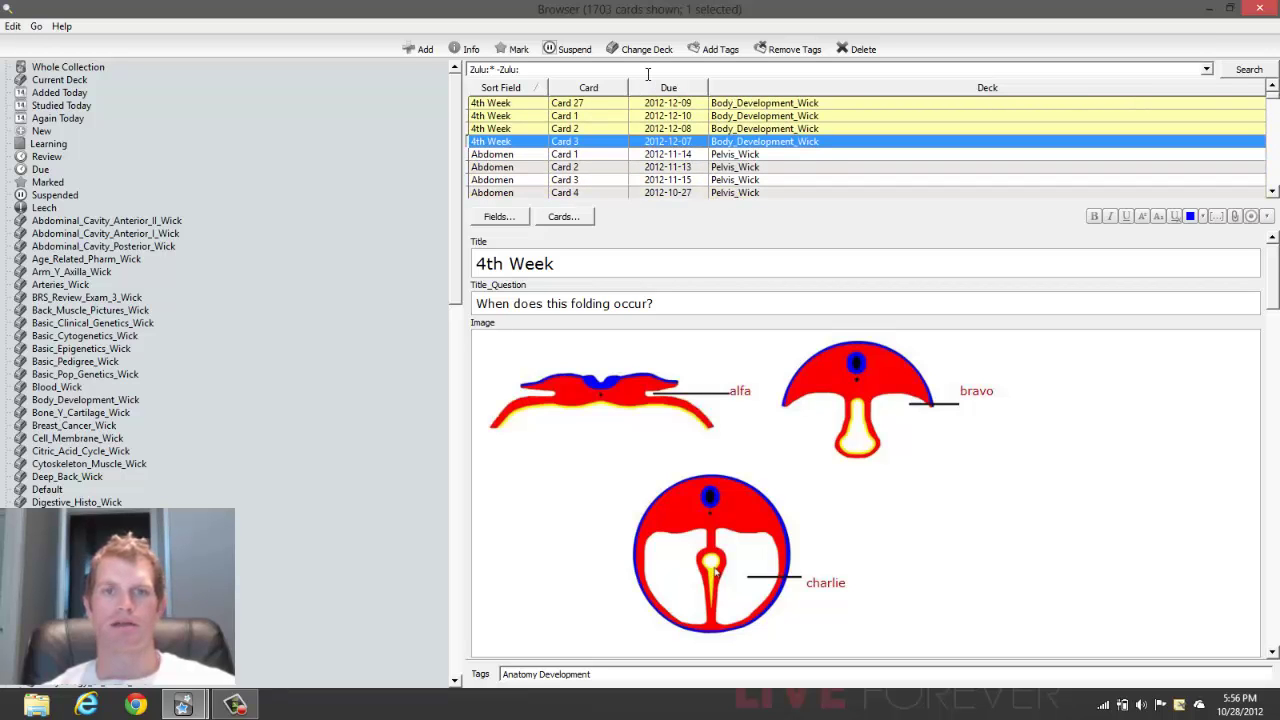
- Run Zulu:* -Zulu: (52 cards) and view Abdomen Arteries Card 5's filled Zulu field
left_click(648, 72)
key("Return")
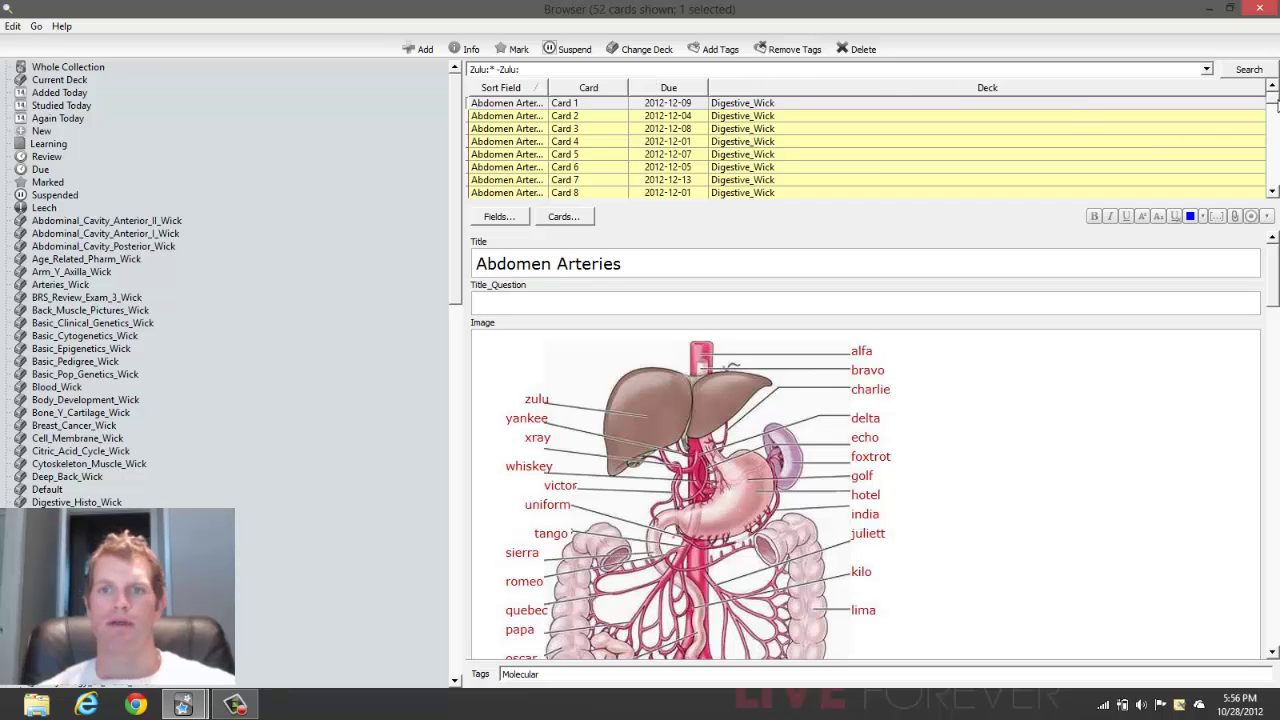
left_click(830, 154)
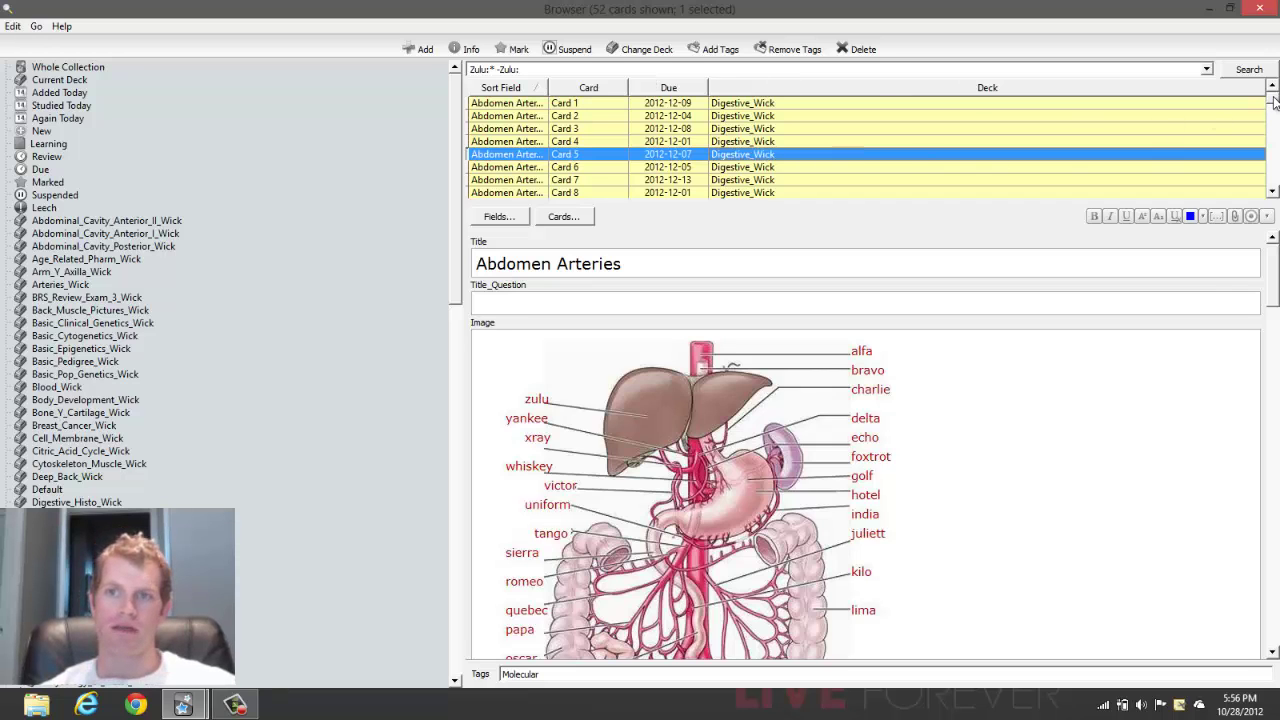
left_click_drag(1274, 270, 1274, 650)
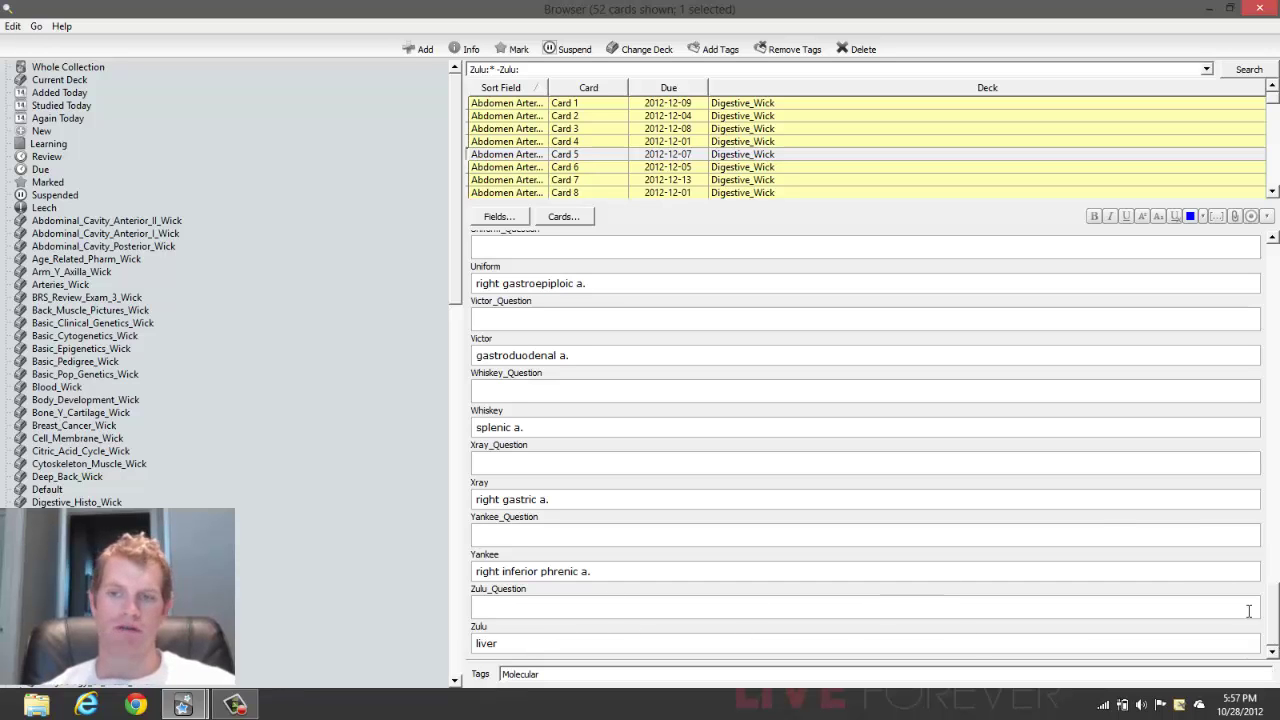
left_click_drag(1274, 617, 1273, 250)
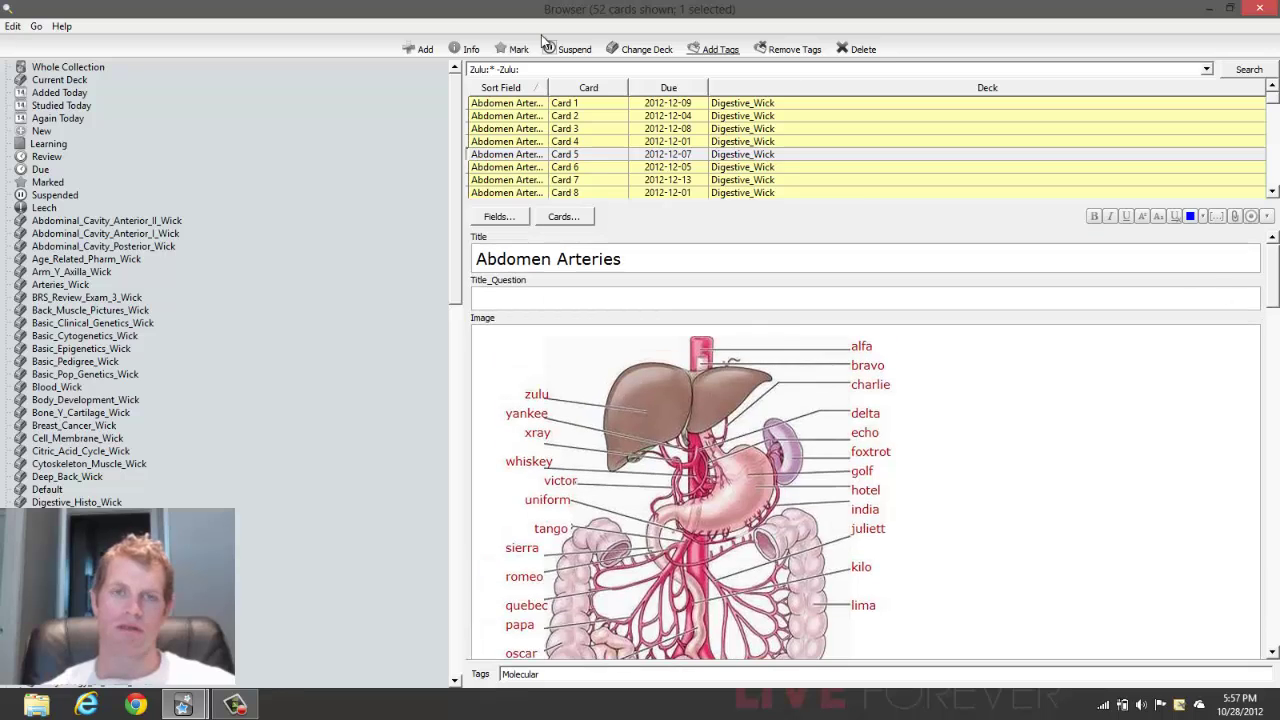
- Select the whole search query while reviewing Card 5's fields
left_click_drag(548, 72, 455, 74)
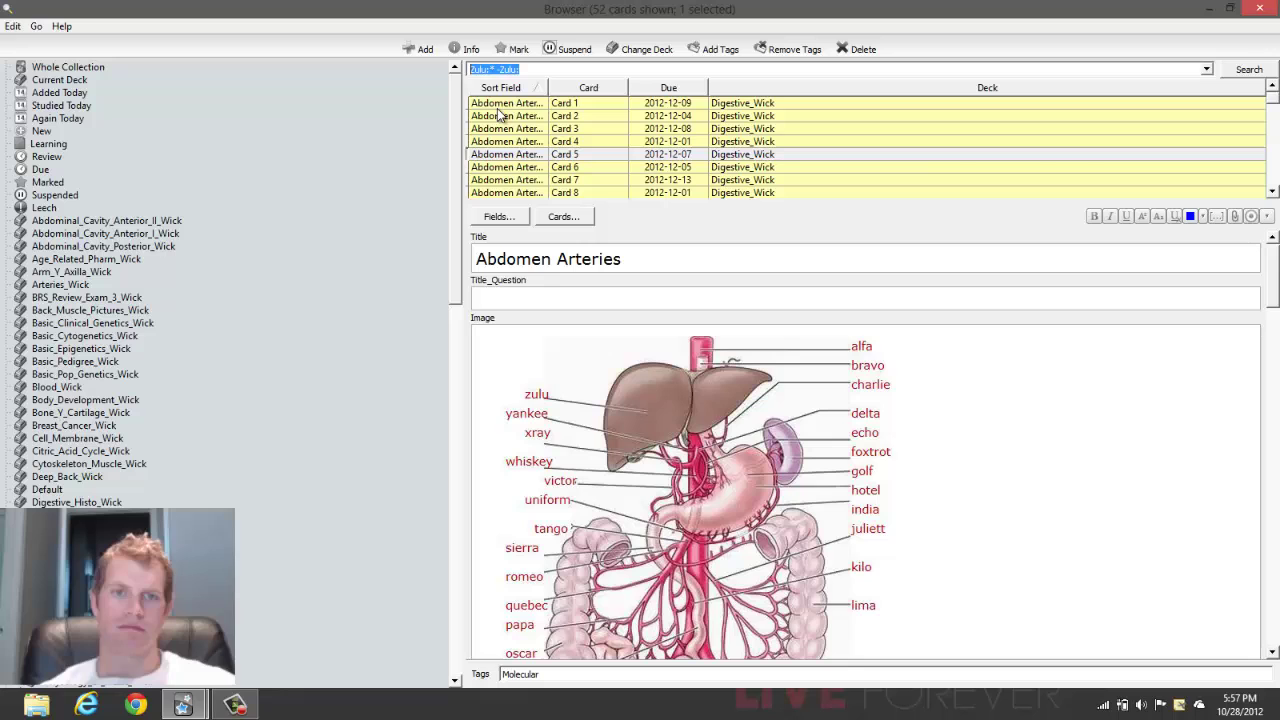
left_click_drag(1273, 265, 1275, 628)
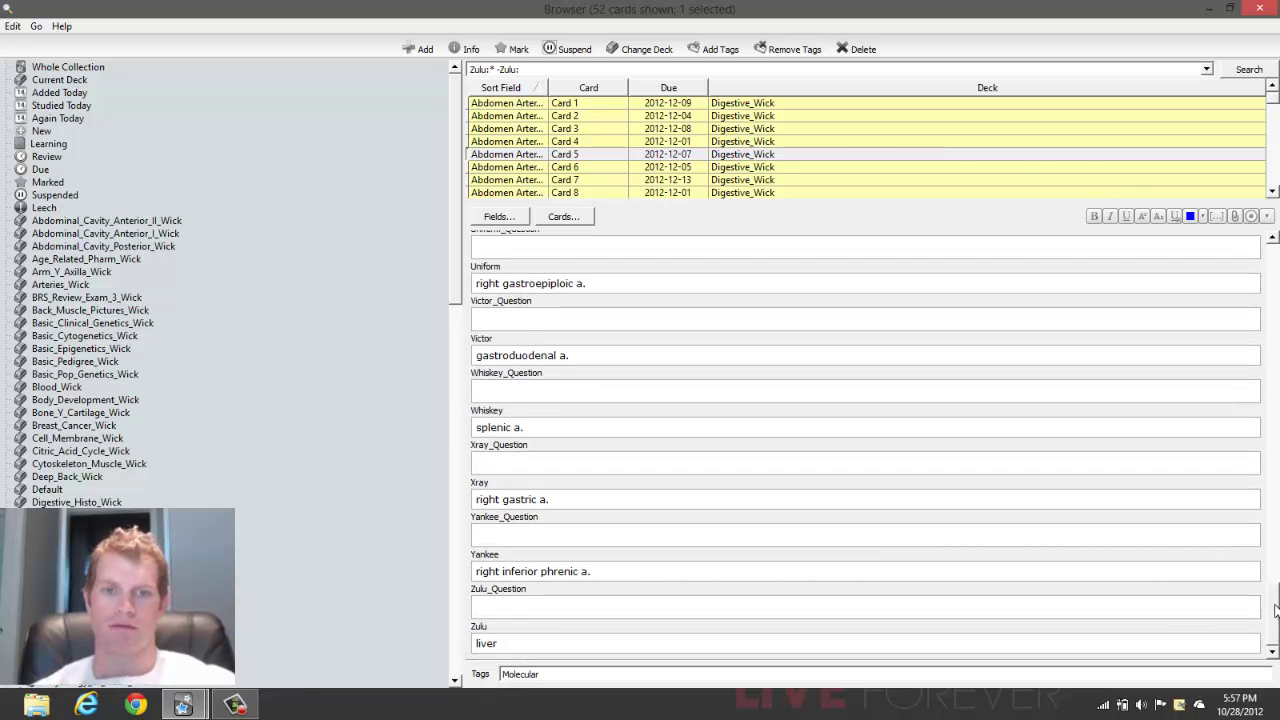
scroll(1240, 408, "up", 10)
scroll(1200, 420, "down", 10)
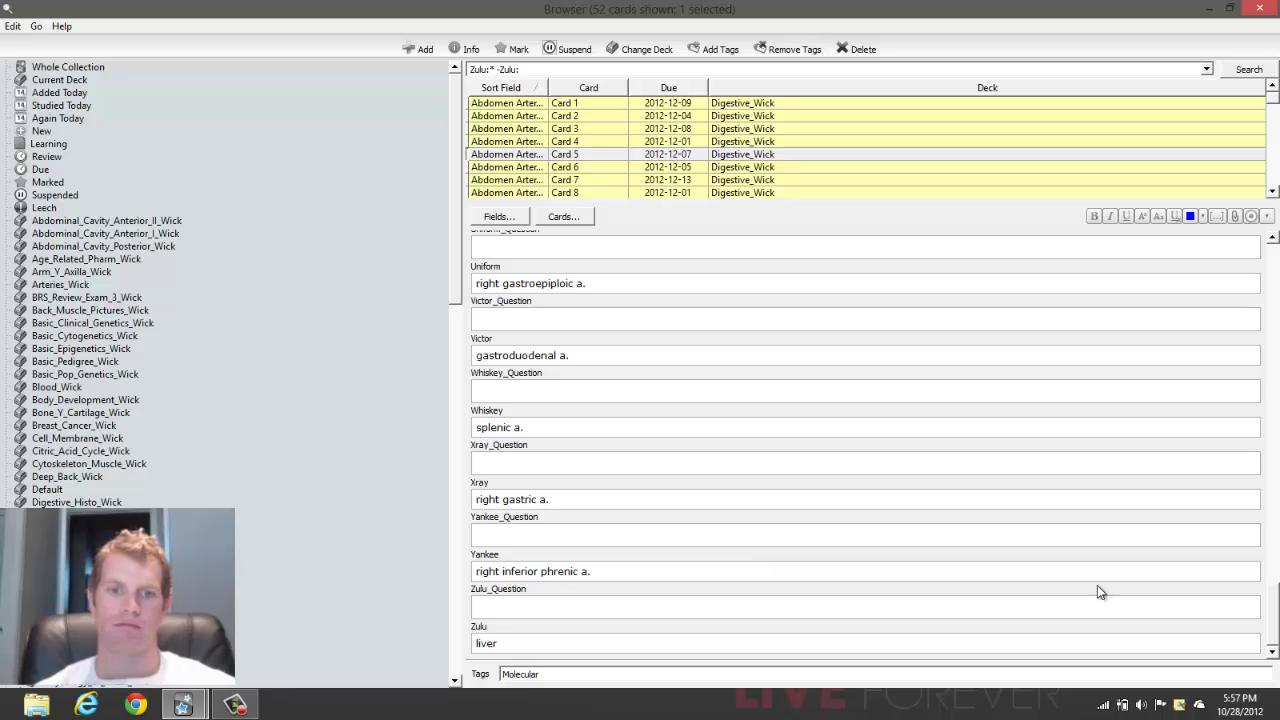
- Replace the query with Zulu_Question:*, run it, then append -Zulu:
left_click_drag(1274, 584, 1257, 247)
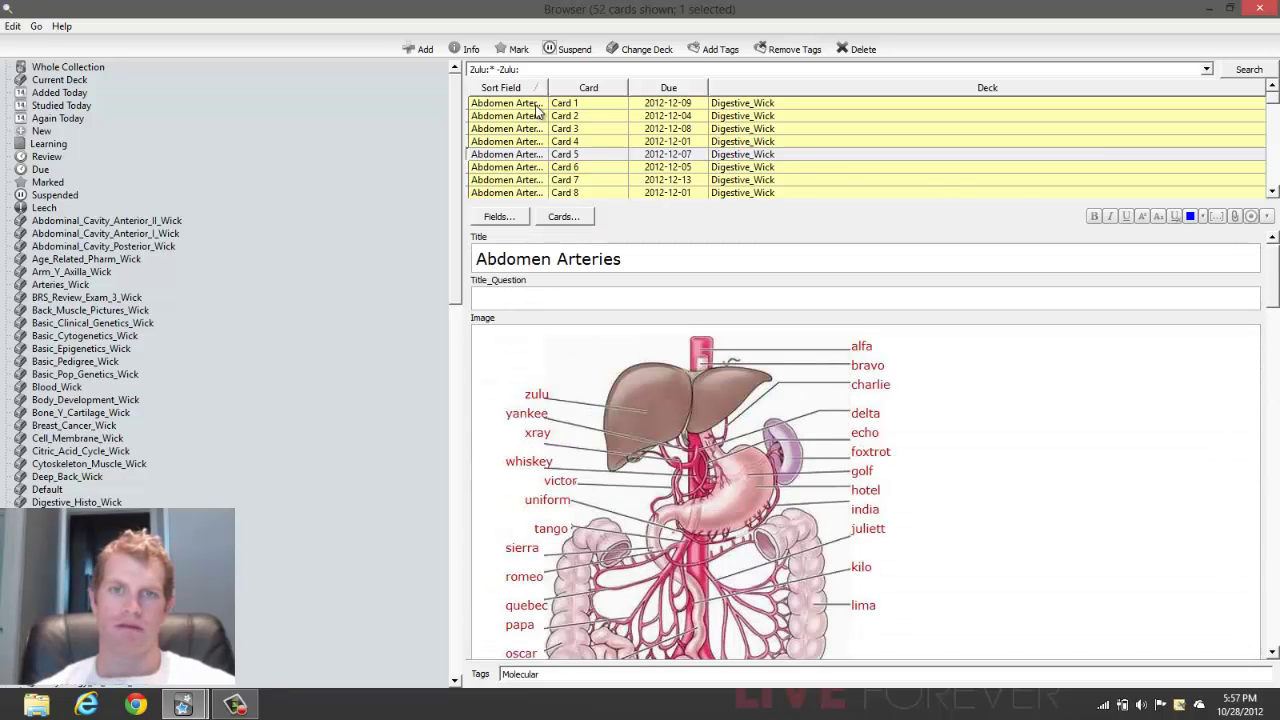
key("ctrl+f")
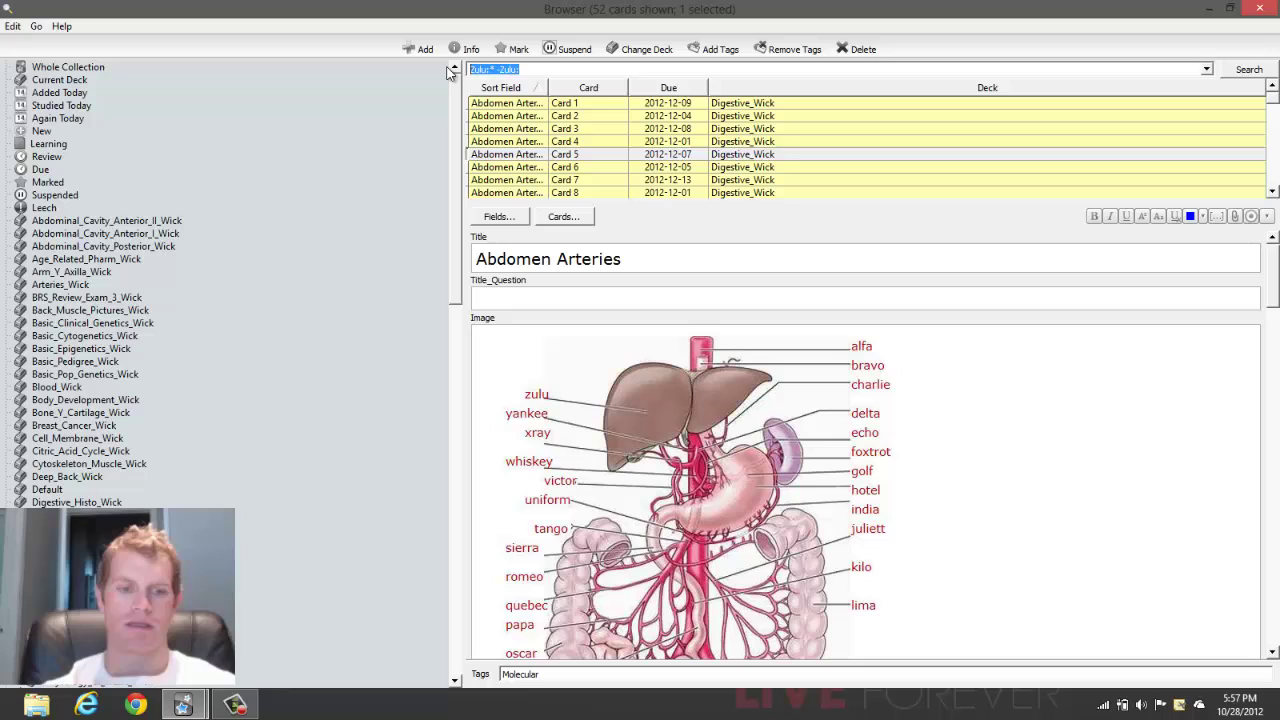
type("Zulu_Question:*")
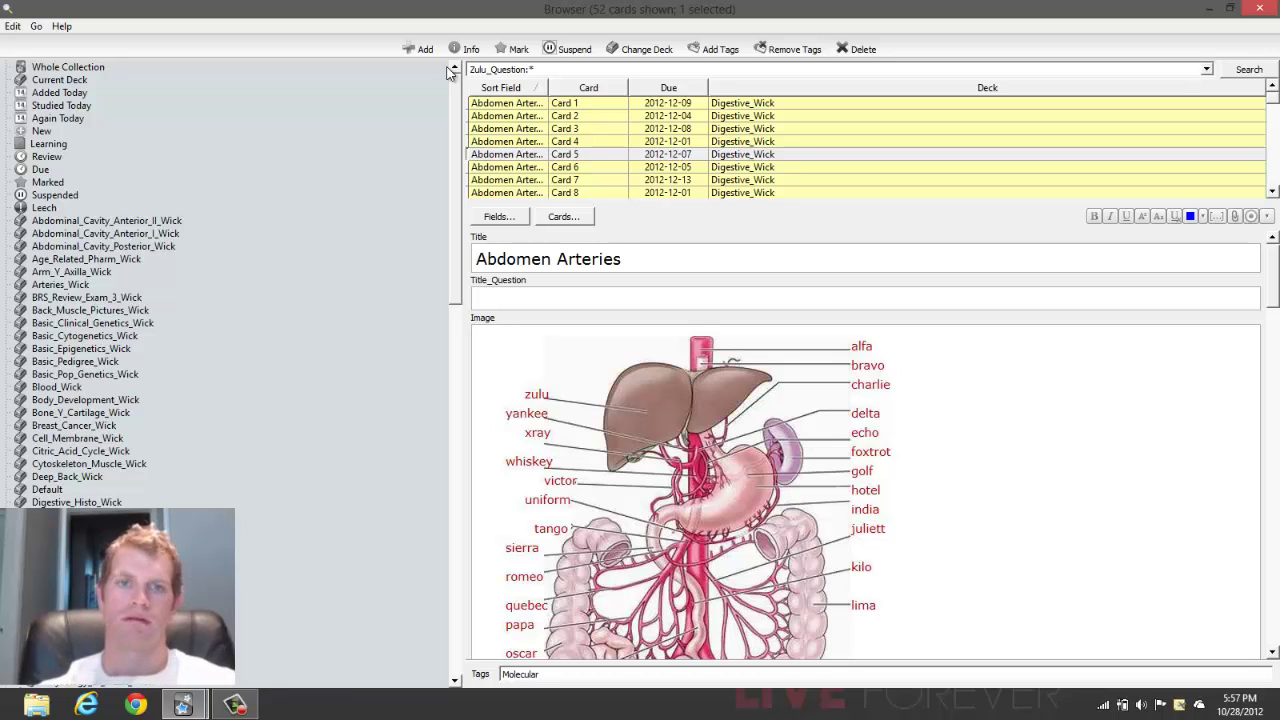
key("Return")
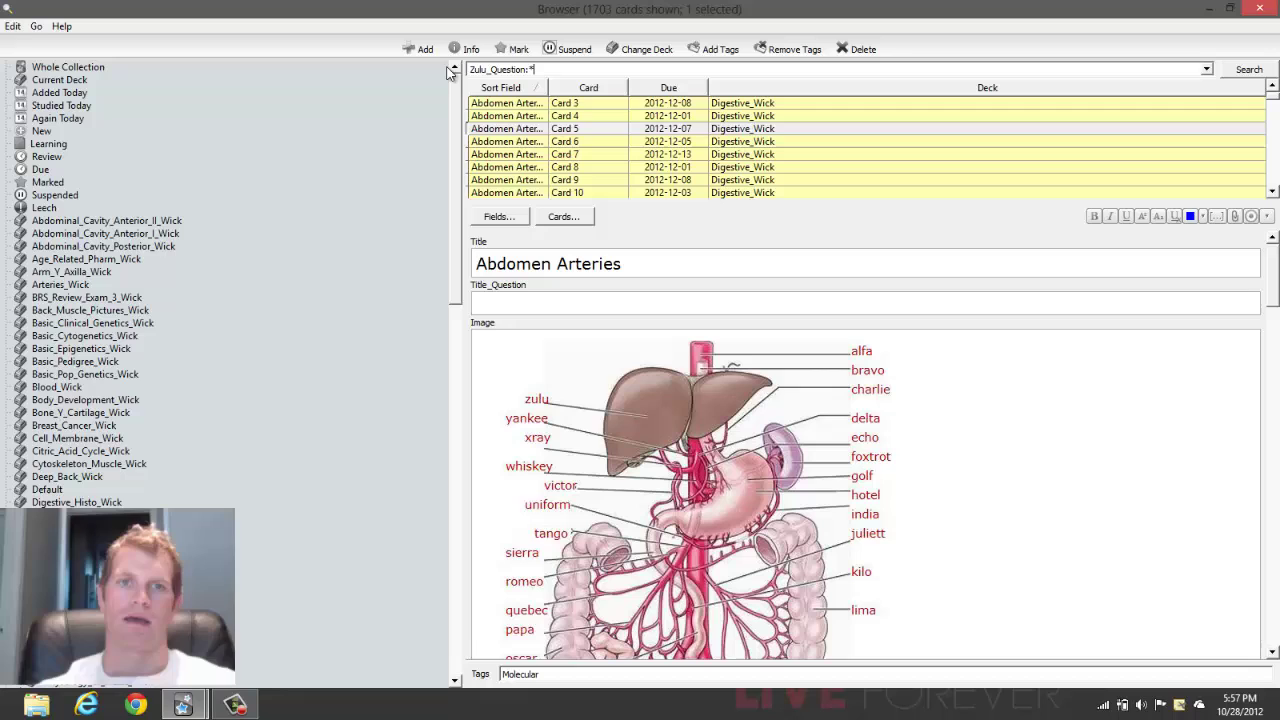
mouse_move(1274, 102)
left_mouse_down()
mouse_move(1275, 191)
mouse_move(1272, 87)
left_mouse_up()
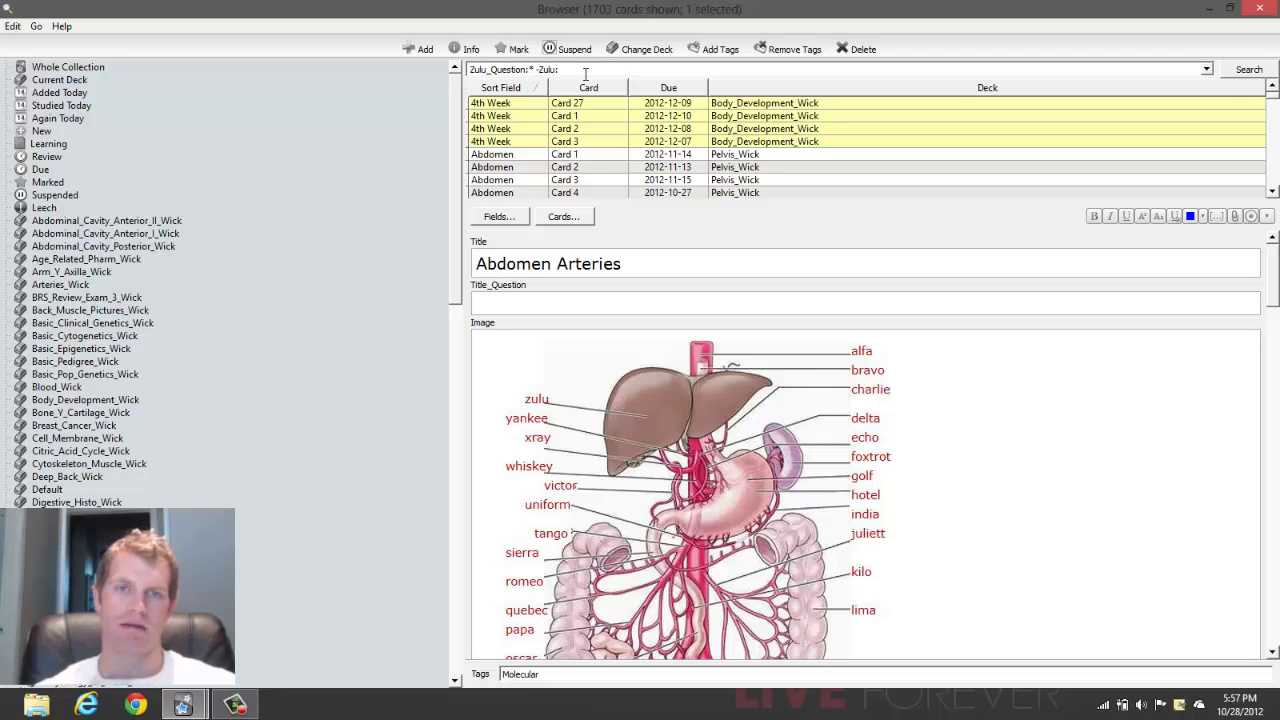
- Run Zulu_Question:* -Zulu: (52 cards), select Card 4, and delete -Zulu: from the query
key("Return")
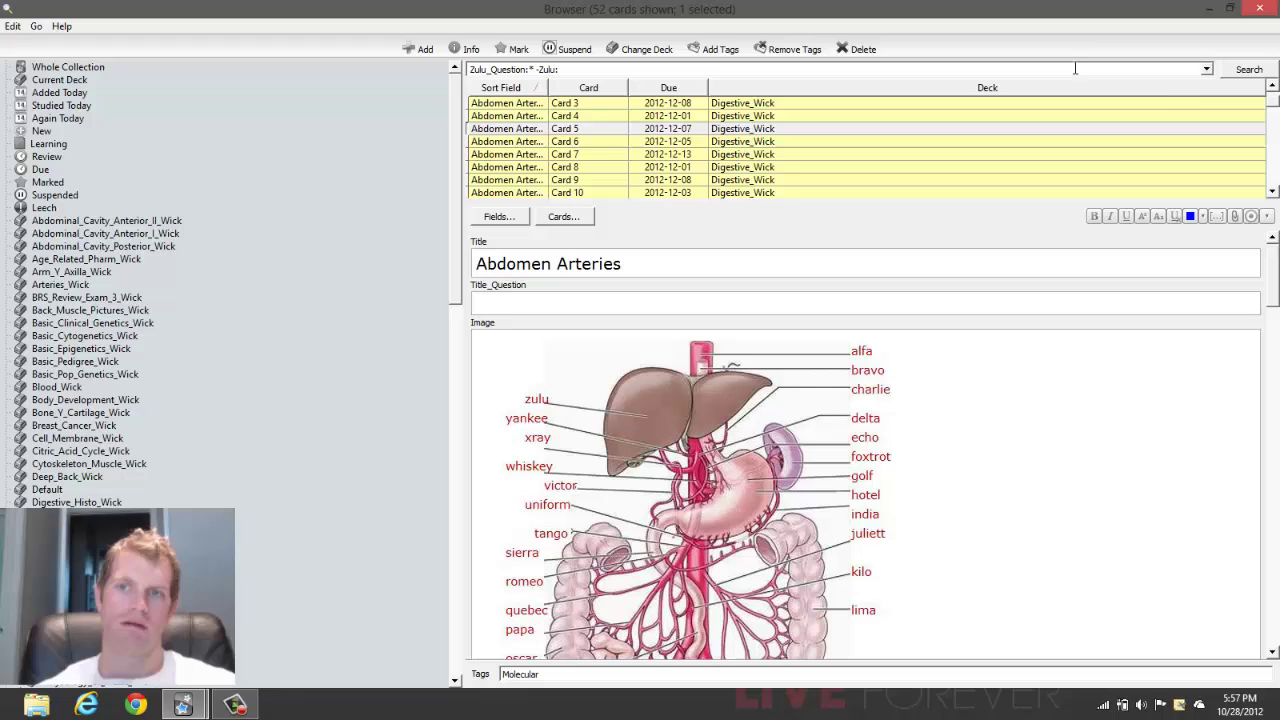
scroll(1272, 105, "up", 2)
left_click(953, 152)
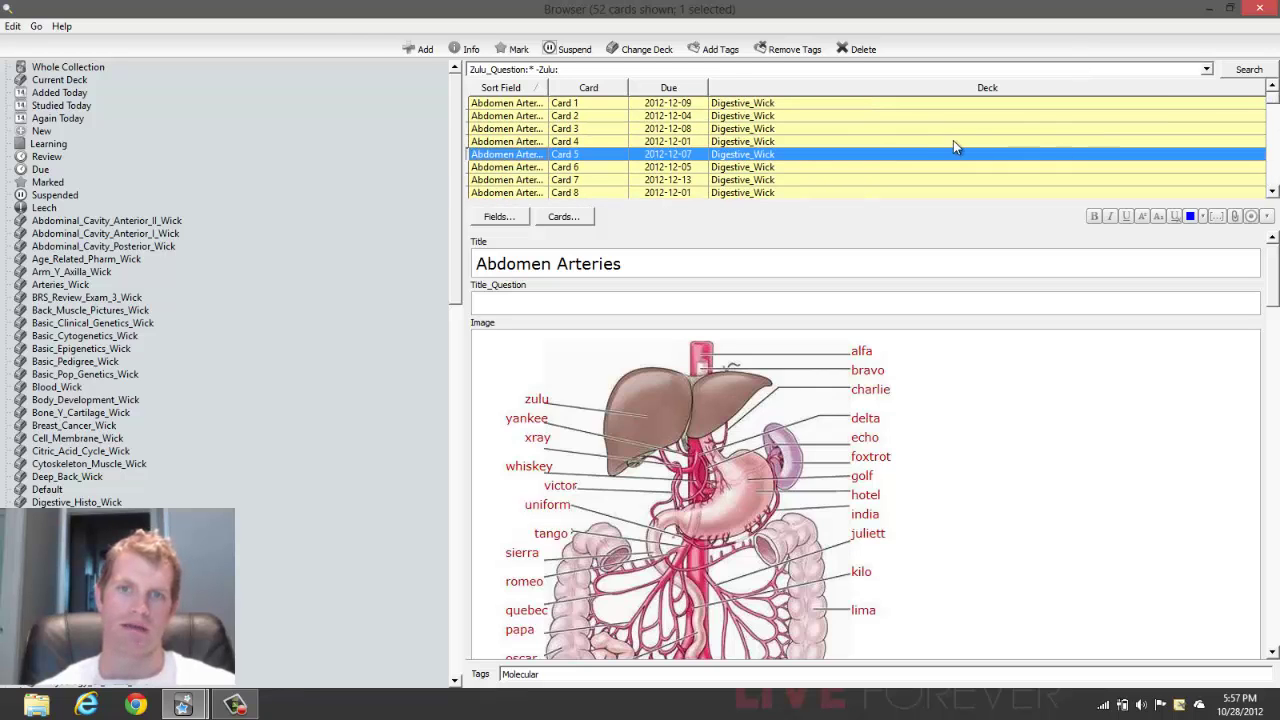
key("Up")
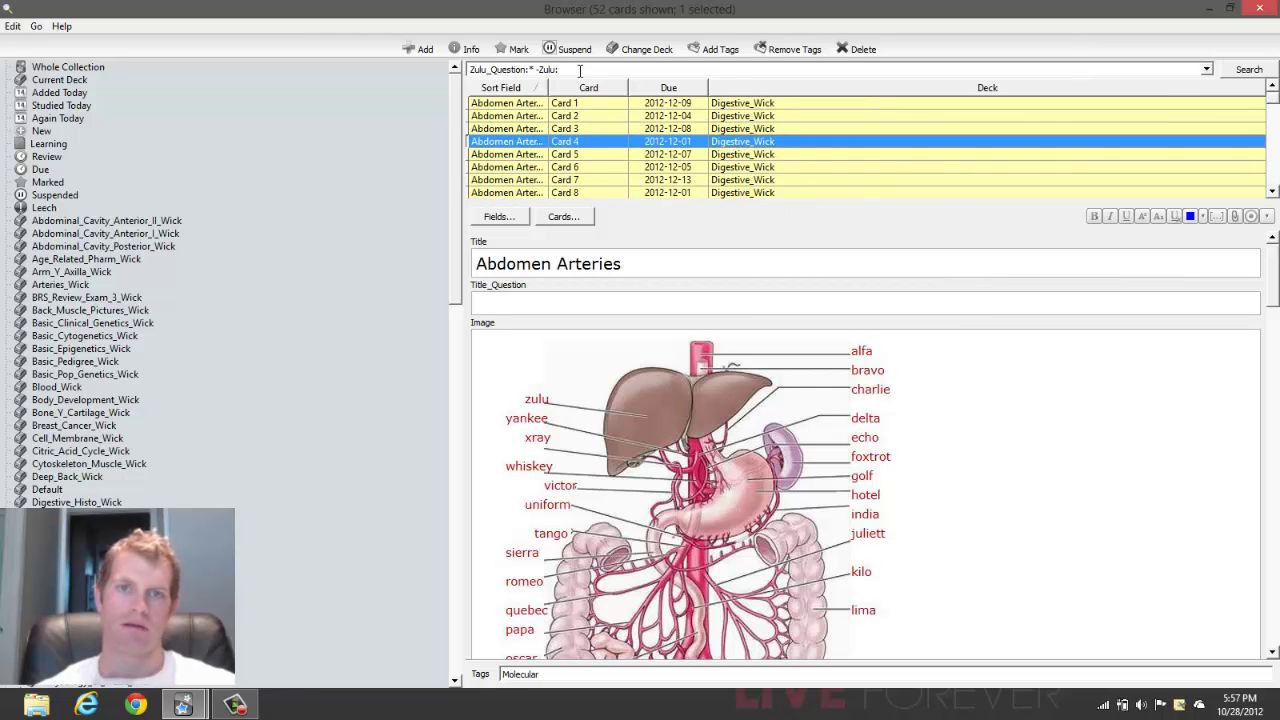
left_click_drag(580, 68, 540, 68)
key("BackSpace")
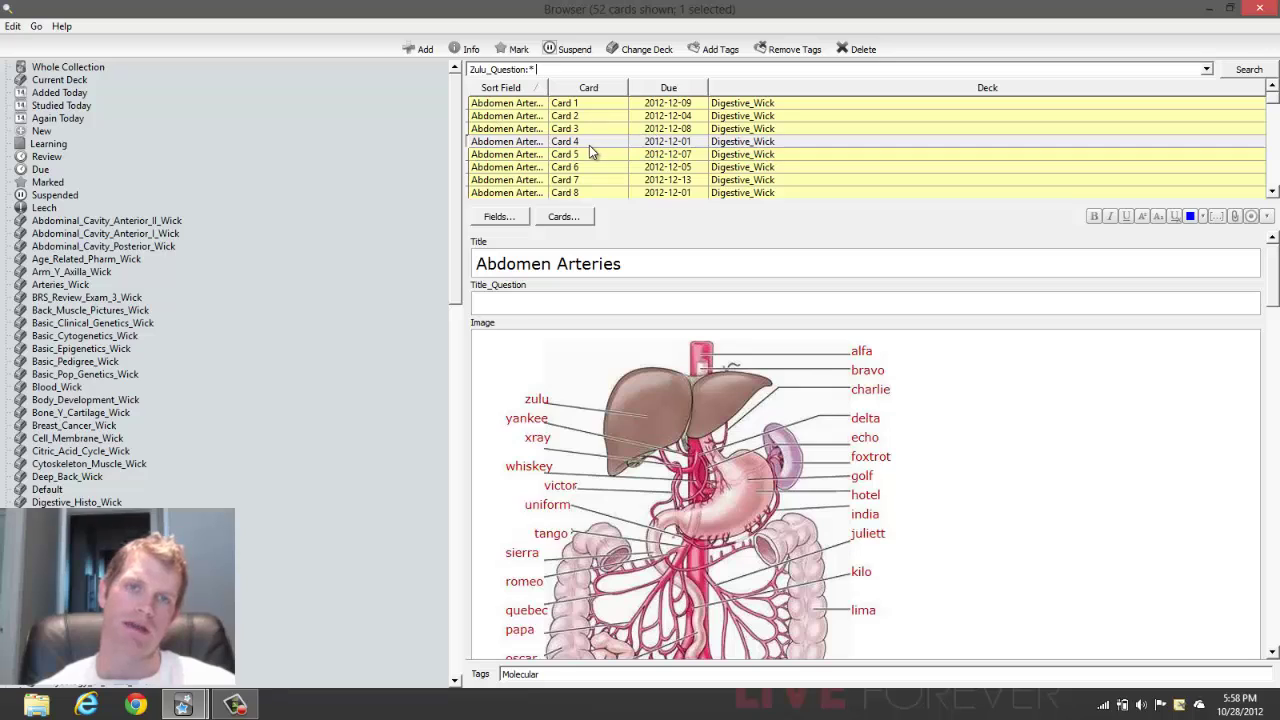
- Replace the query with Alfa:thoracic aorta, then trim it to Alfa:thoracic
key("BackSpace")
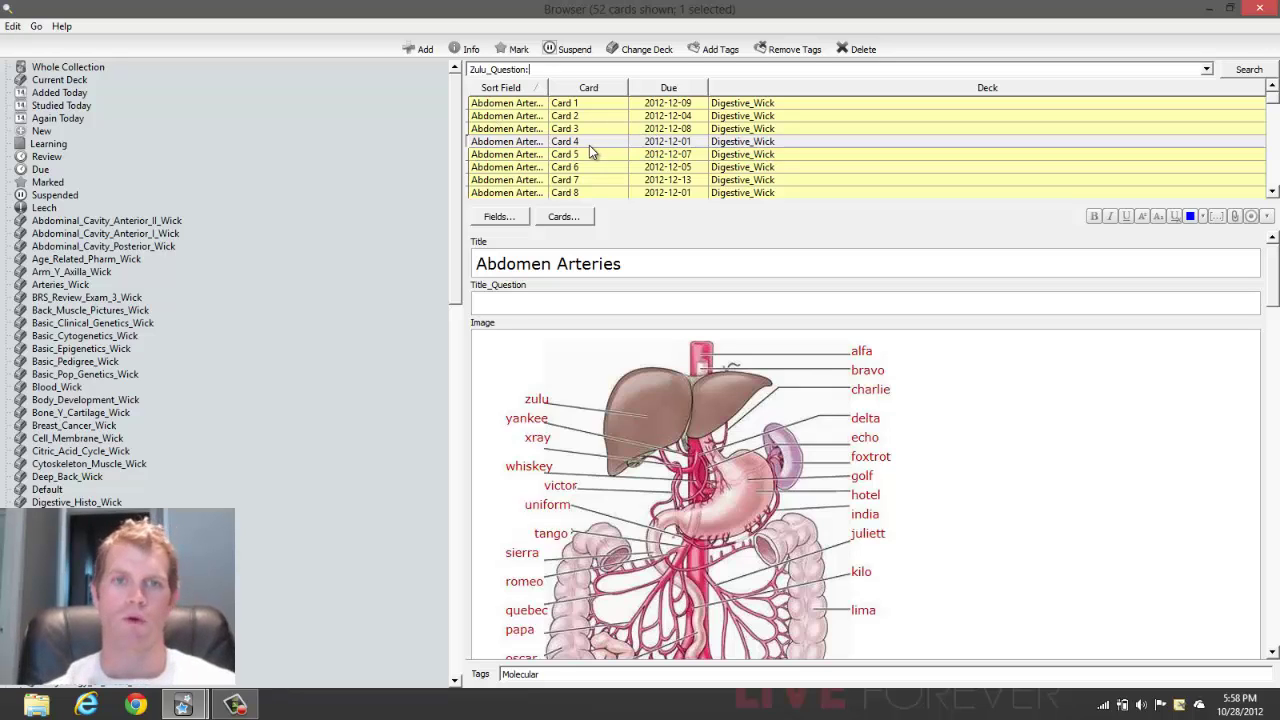
key("BackSpace")
key("BackSpace")
key("BackSpace")
key("BackSpace")
key("BackSpace")
key("BackSpace")
key("BackSpace")
key("BackSpace")
key("BackSpace")
key("BackSpace")
key("BackSpace")
key("BackSpace")
key("BackSpace")
key("BackSpace")
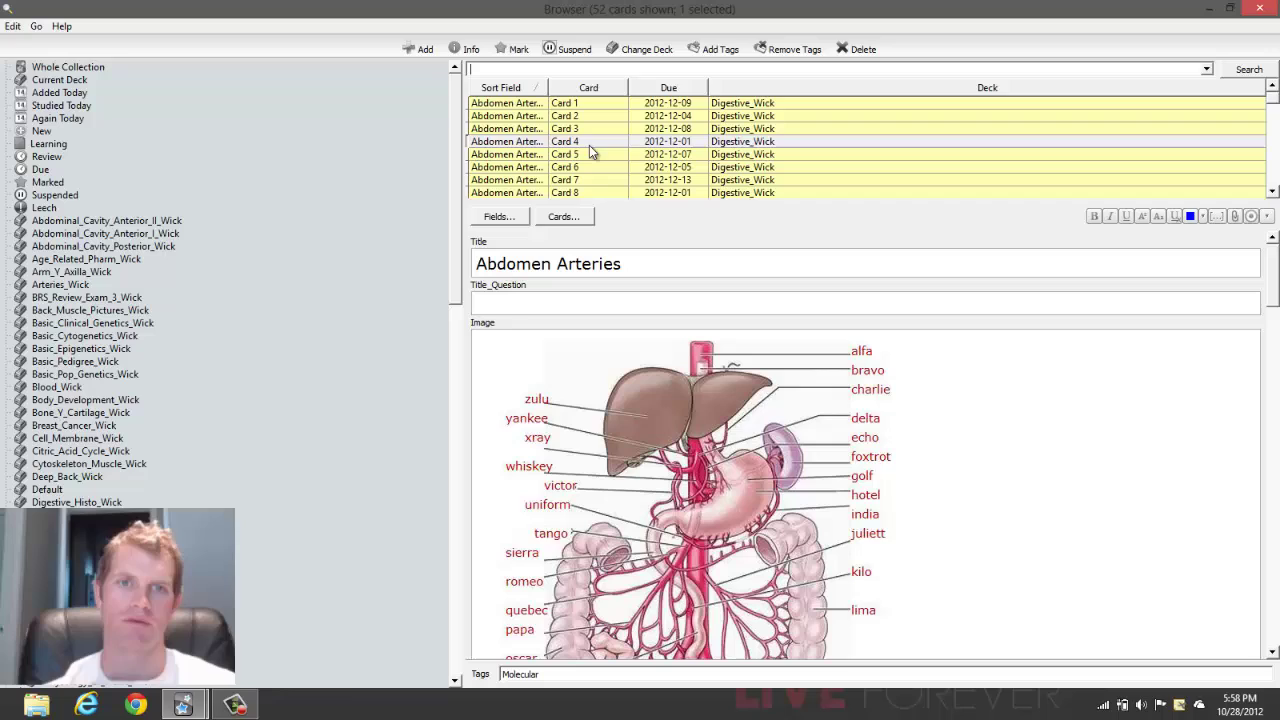
type("Alfa:")
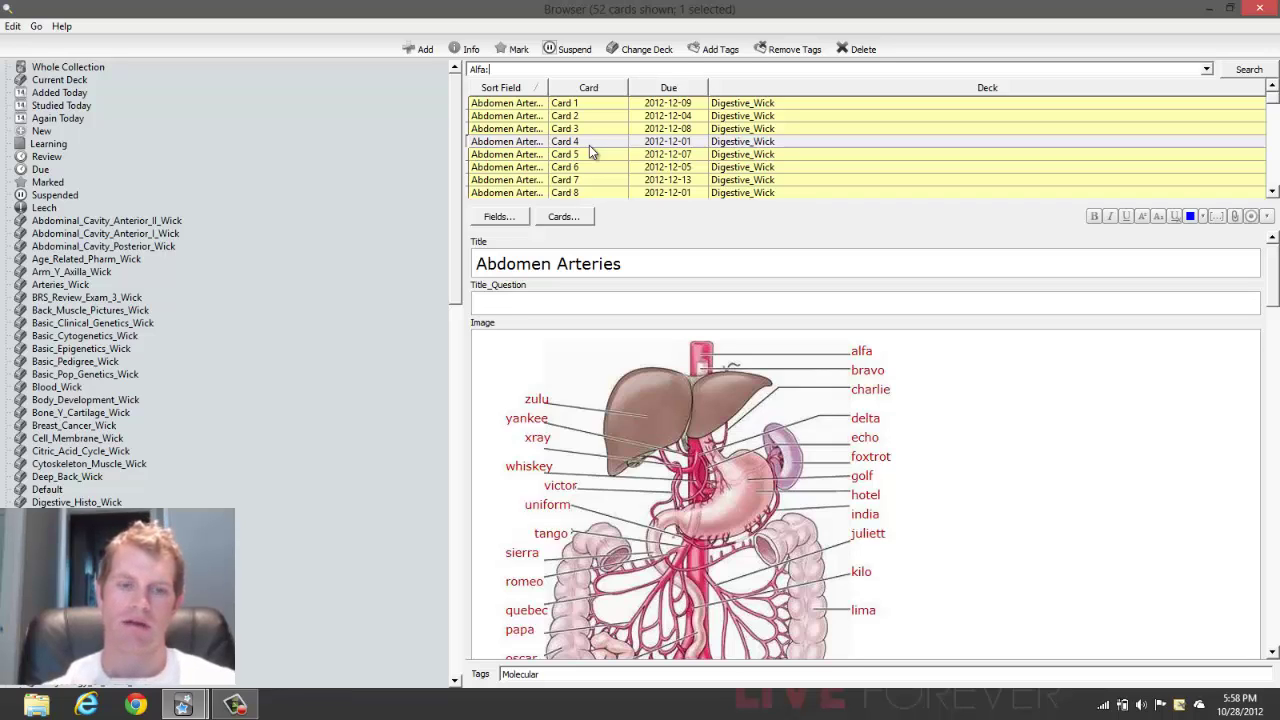
scroll(813, 435, "down", 5)
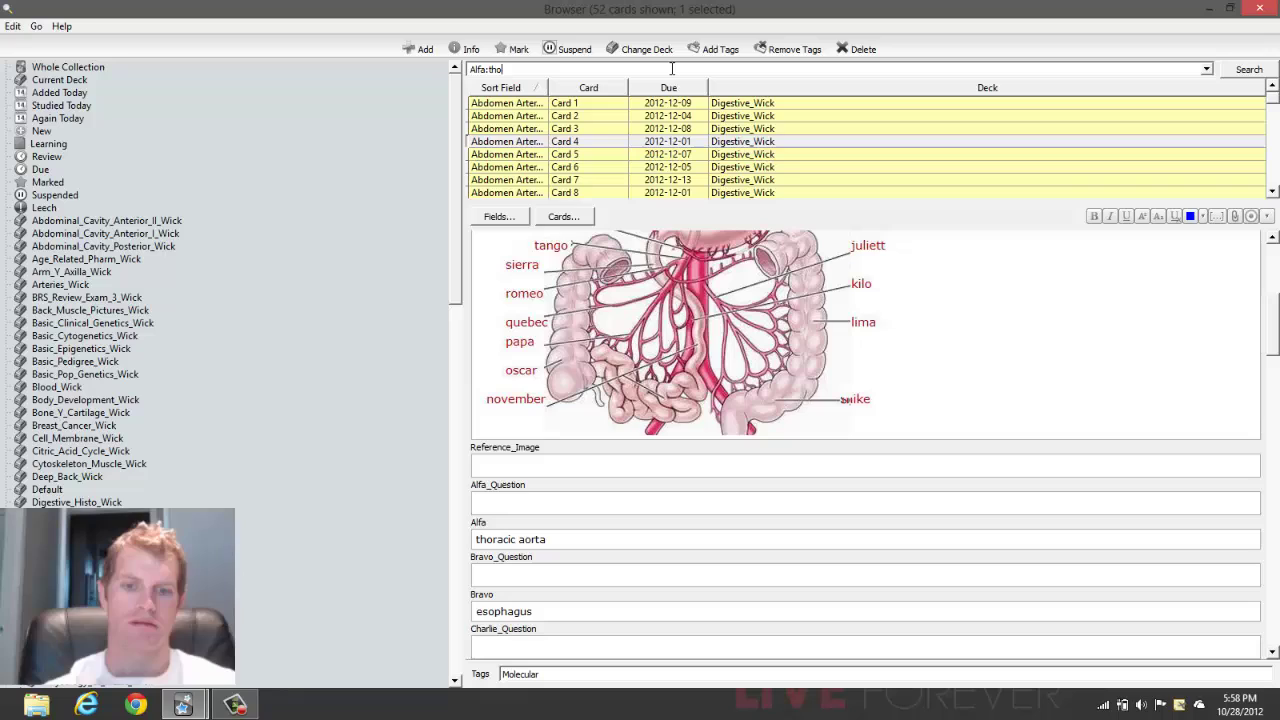
type("racic ao")
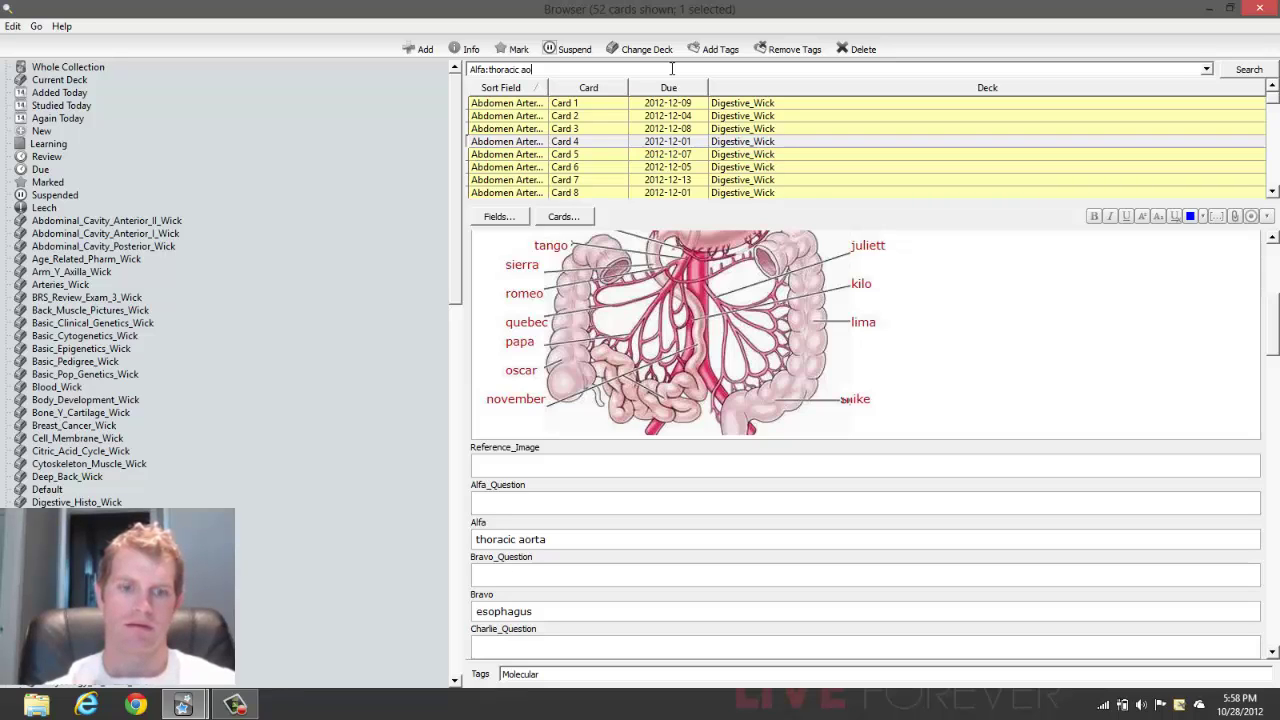
type("rta")
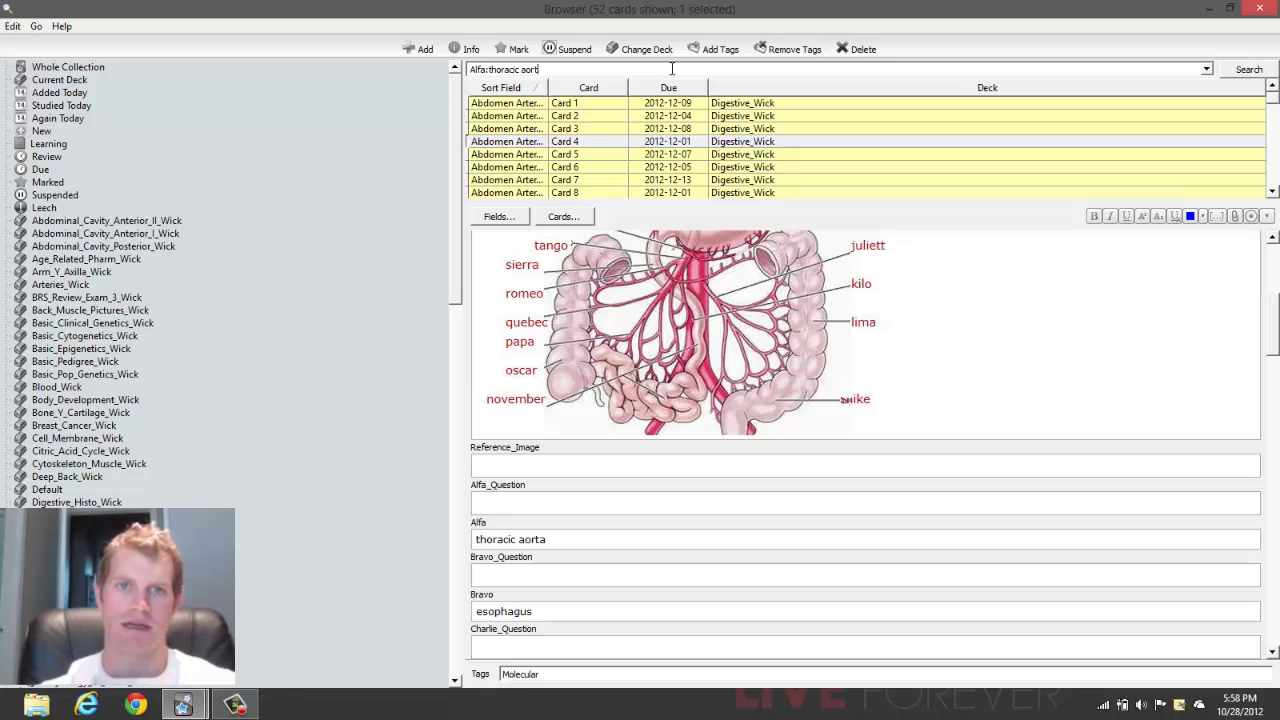
key("BackSpace")
key("BackSpace")
key("BackSpace")
key("BackSpace")
- Run the unquoted Alfa:thoracic search, which returns 0 cards
key("Return")
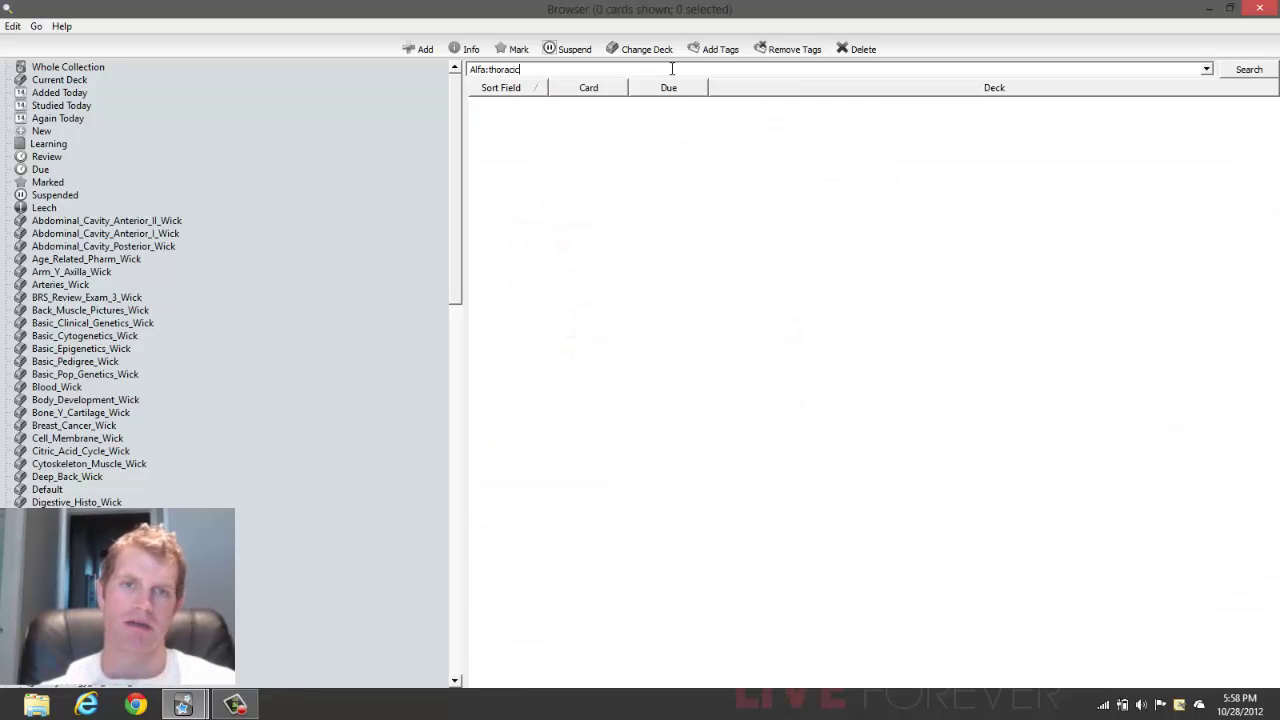
left_click_drag(535, 70, 457, 69)
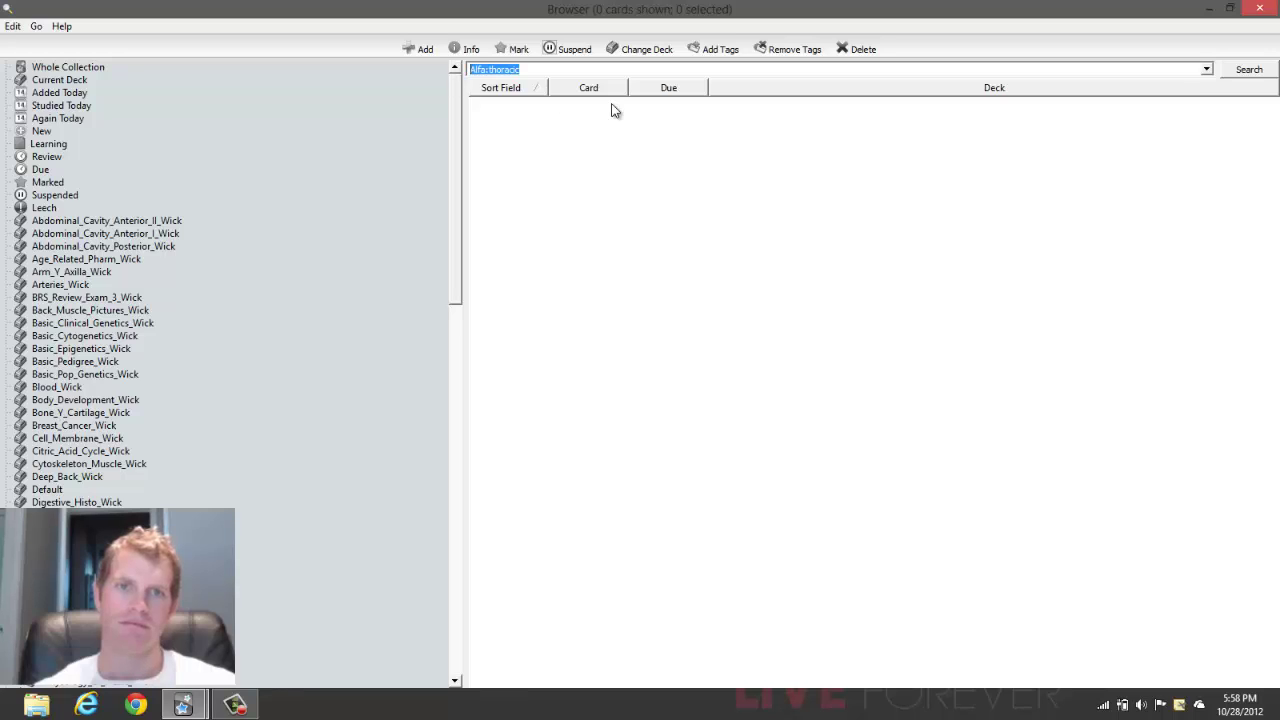
left_click(562, 69)
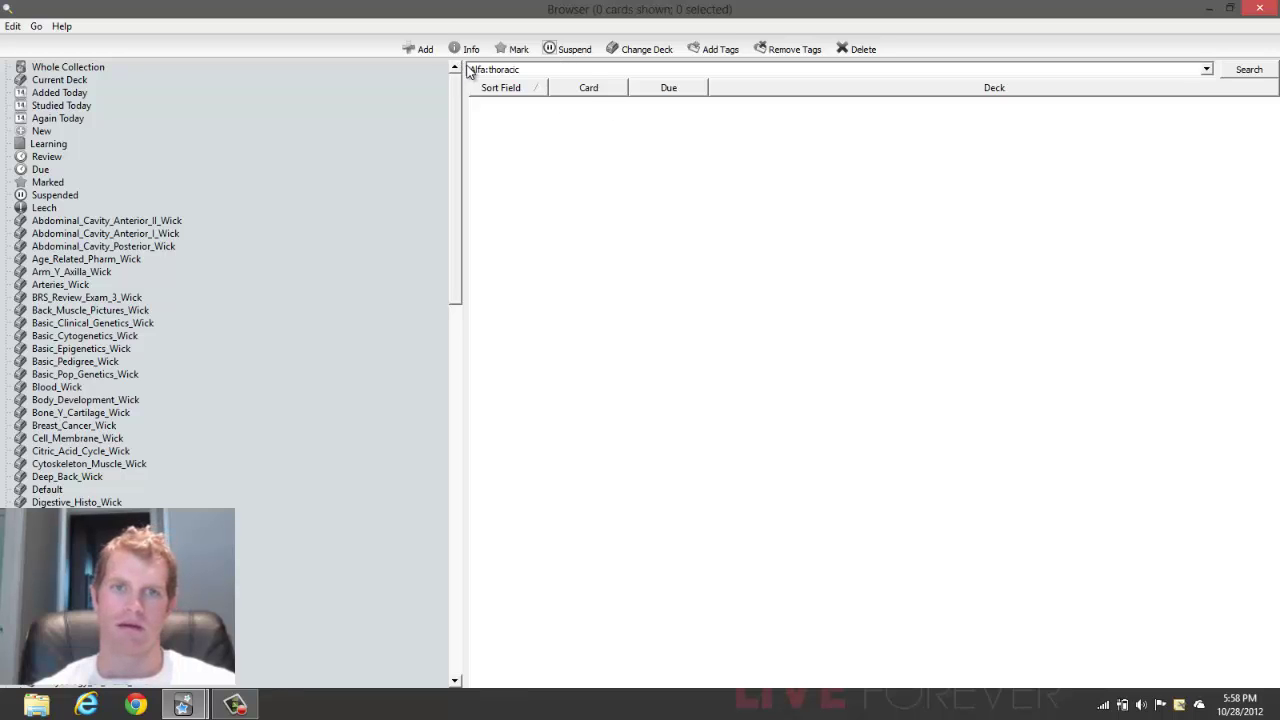
- Run the quoted search "Alfa:thoracic aorta", listing 26 cards
left_click(471, 69)
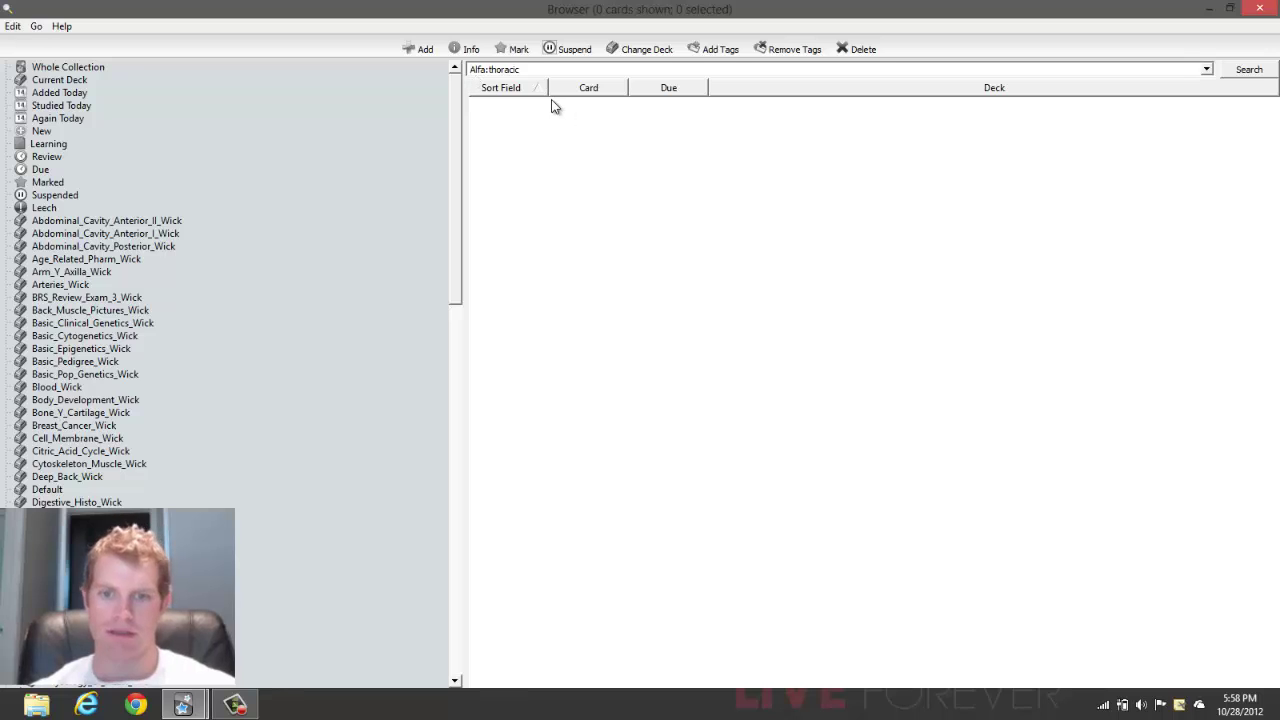
type("\"")
left_click(560, 70)
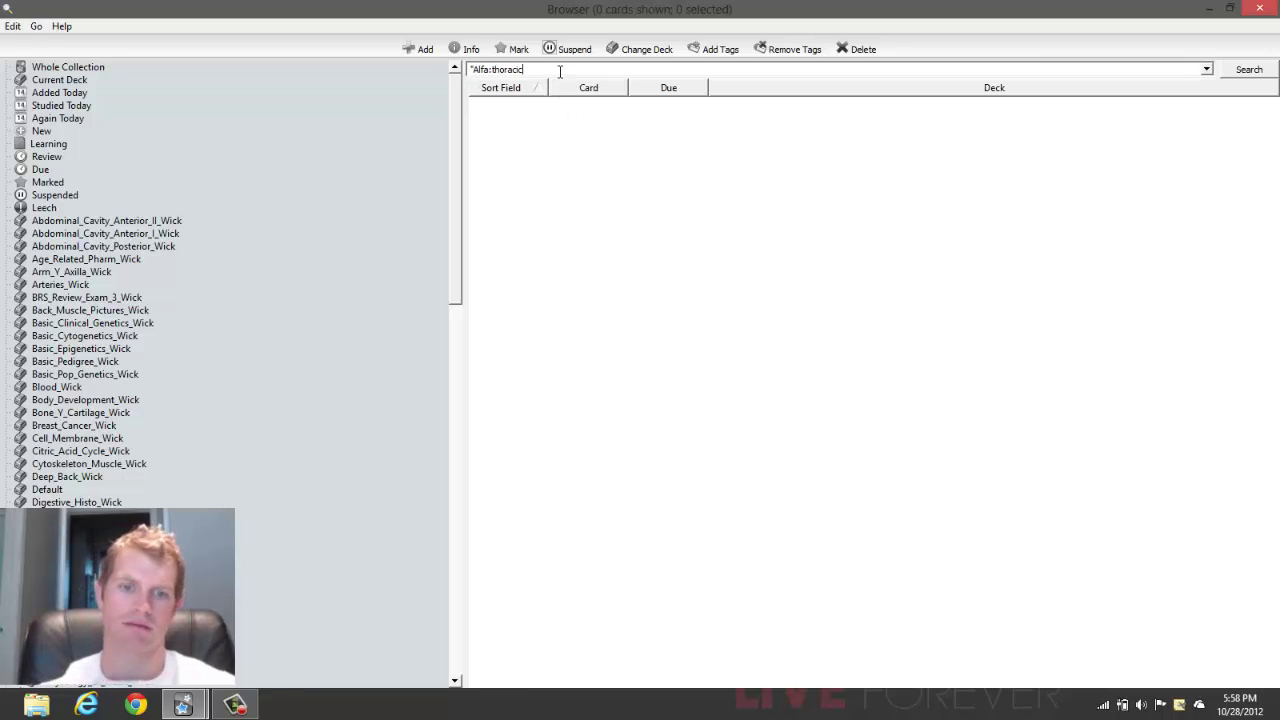
type("aorta")
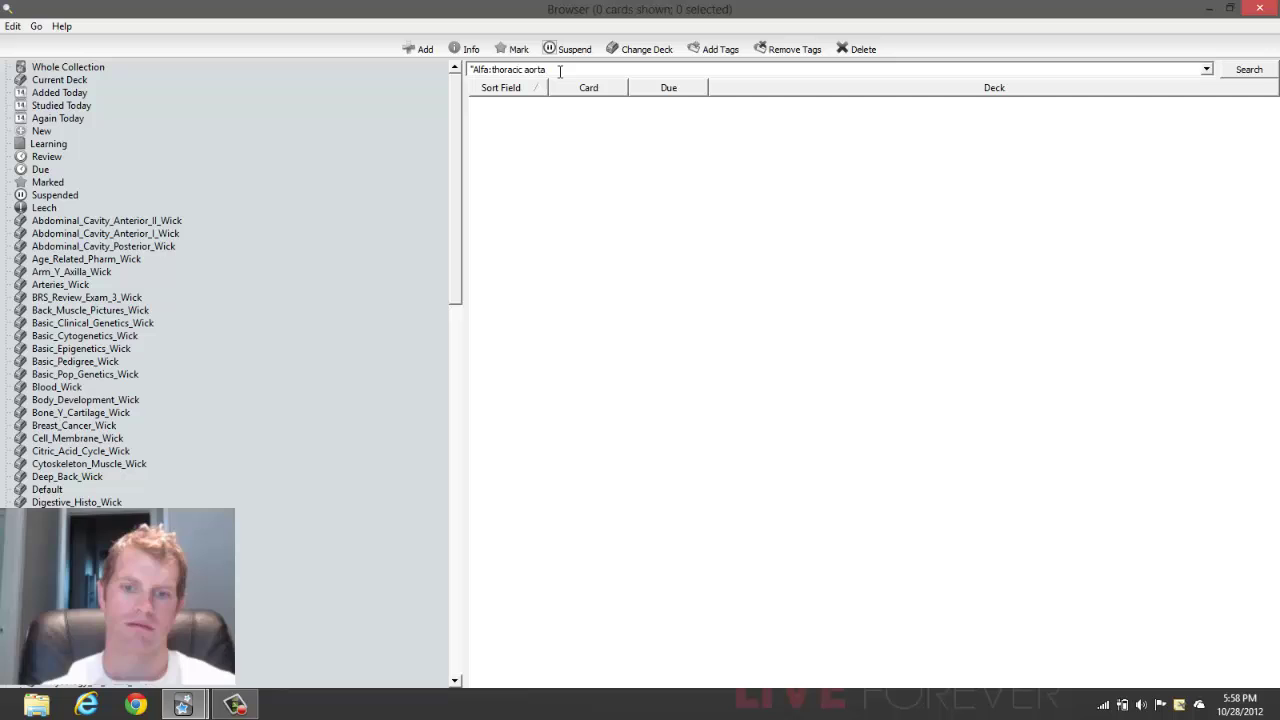
type("\"")
key("Return")
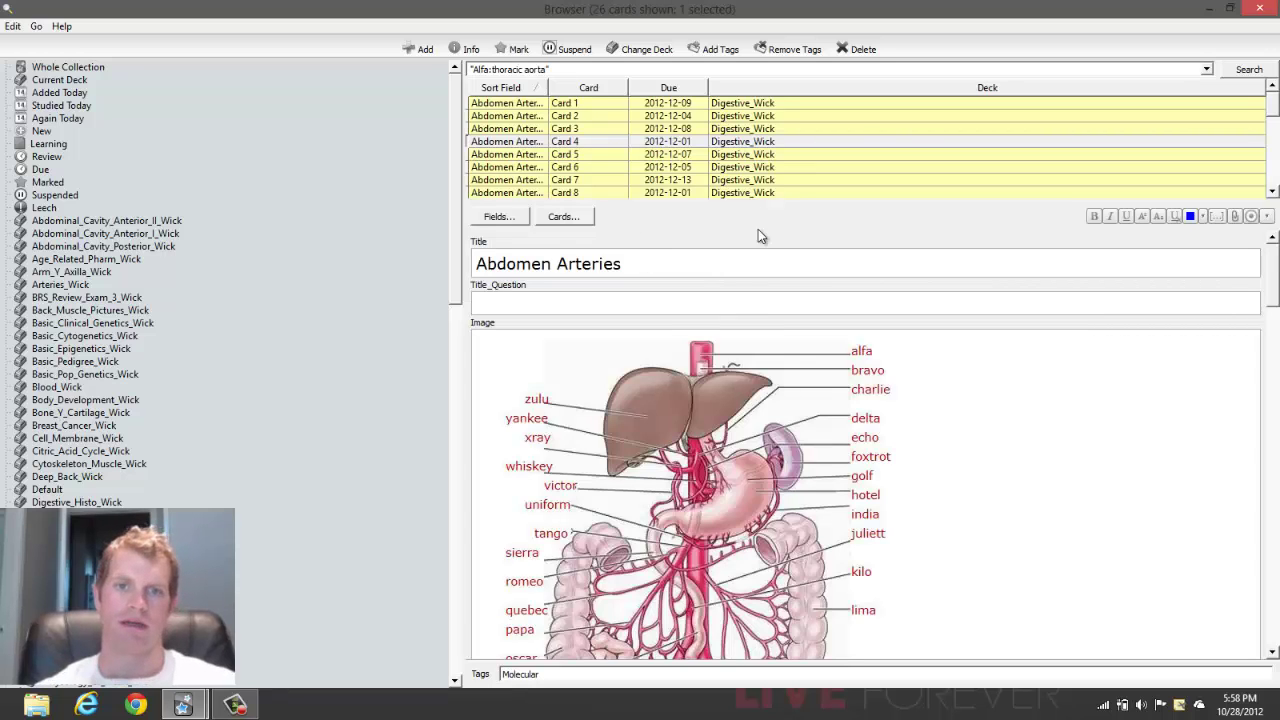
scroll(600, 401, "down", 5)
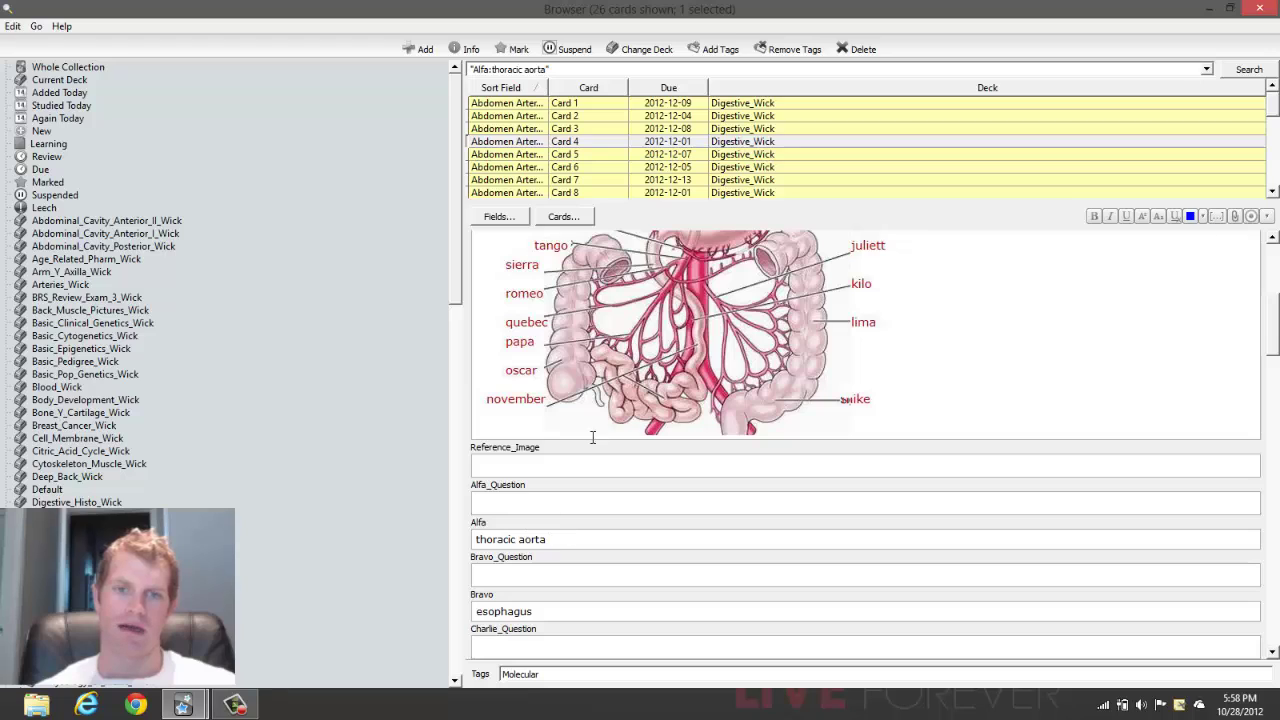
scroll(592, 437, "up", 5)
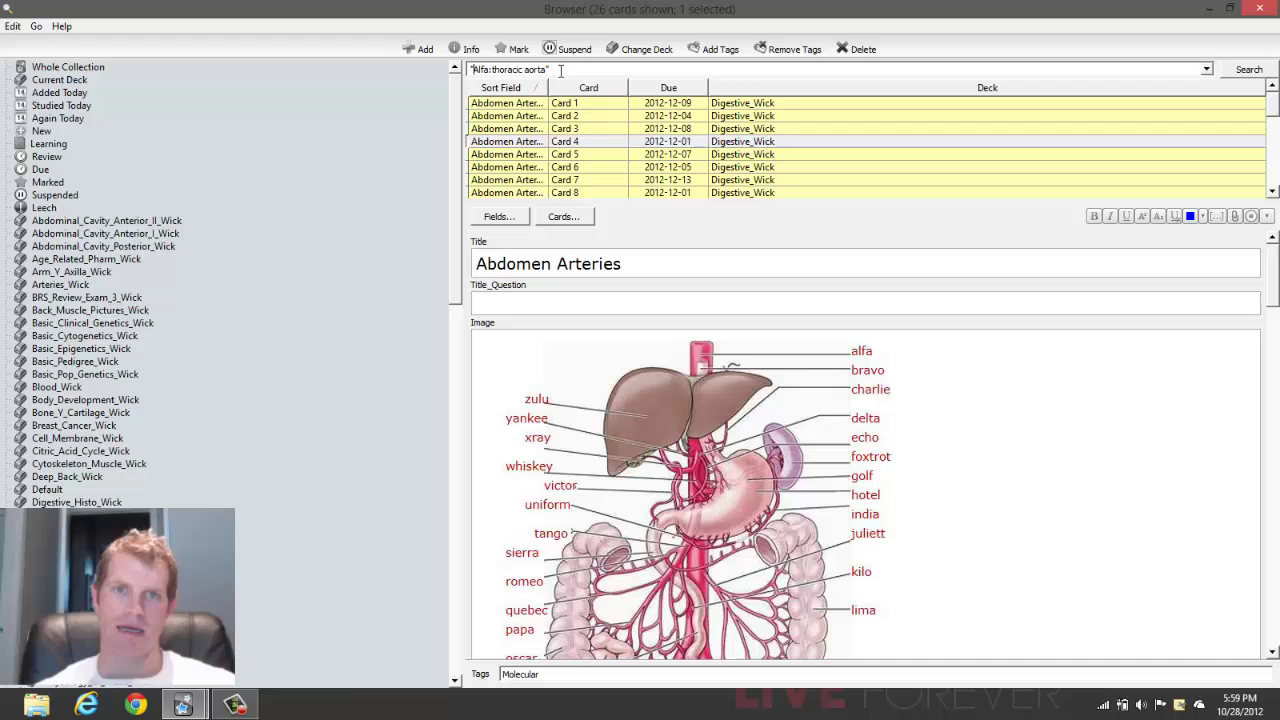
scroll(546, 587, "down", 3)
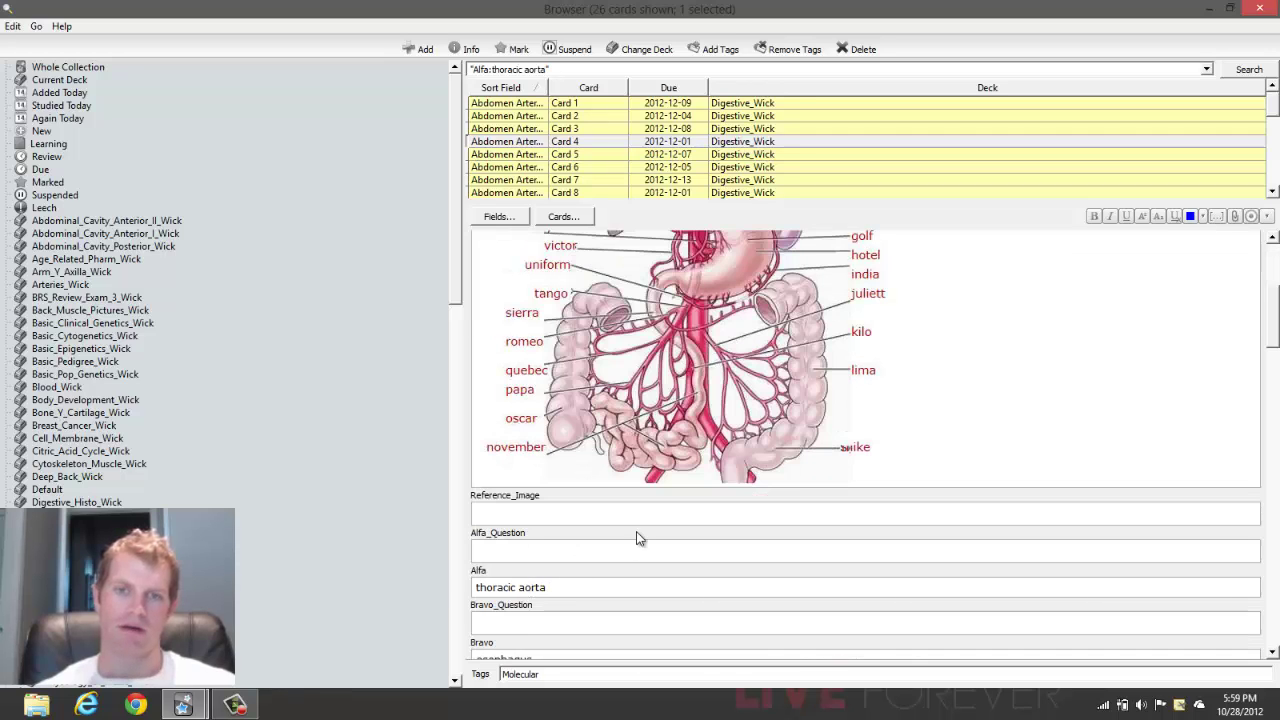
scroll(640, 535, "up", 4)
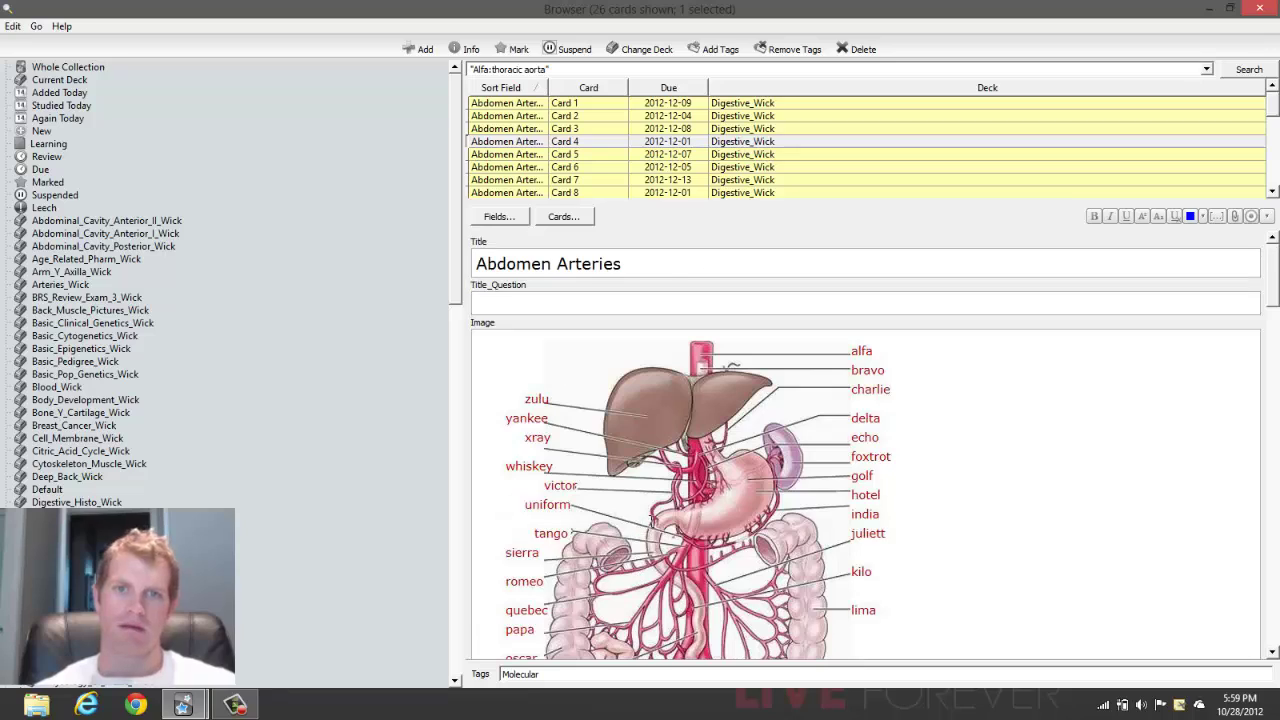